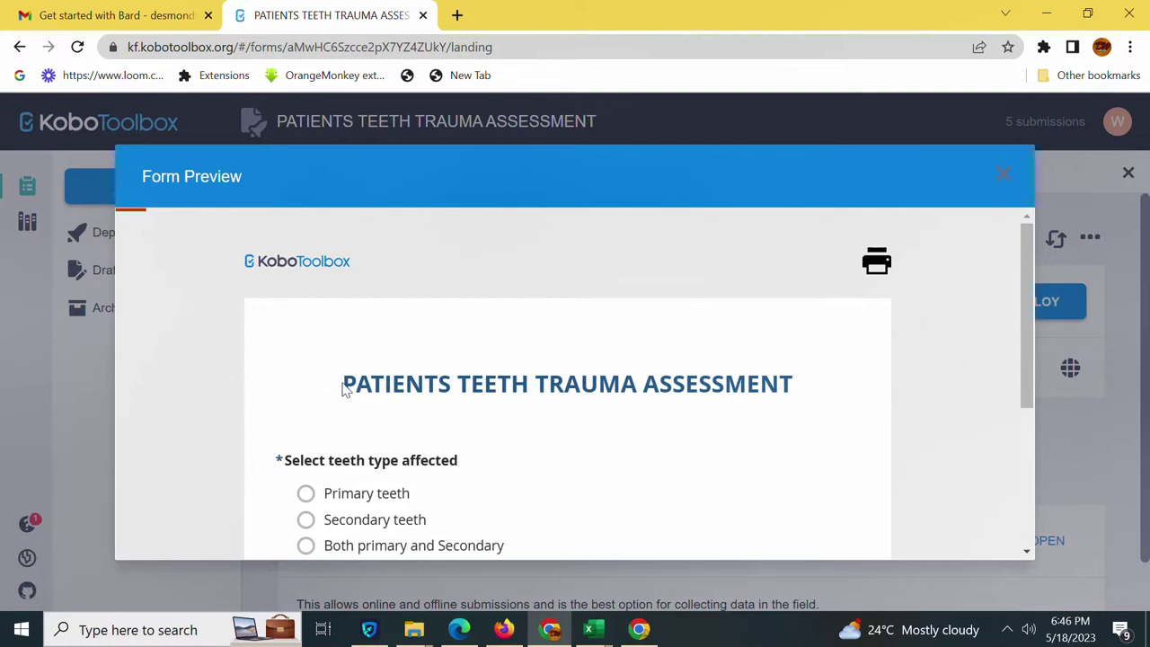
Close the form preview and view the download options for the PATIENTS TEETH TRAUMA ASSESSMENT project's data
drag(342, 383, 369, 382)
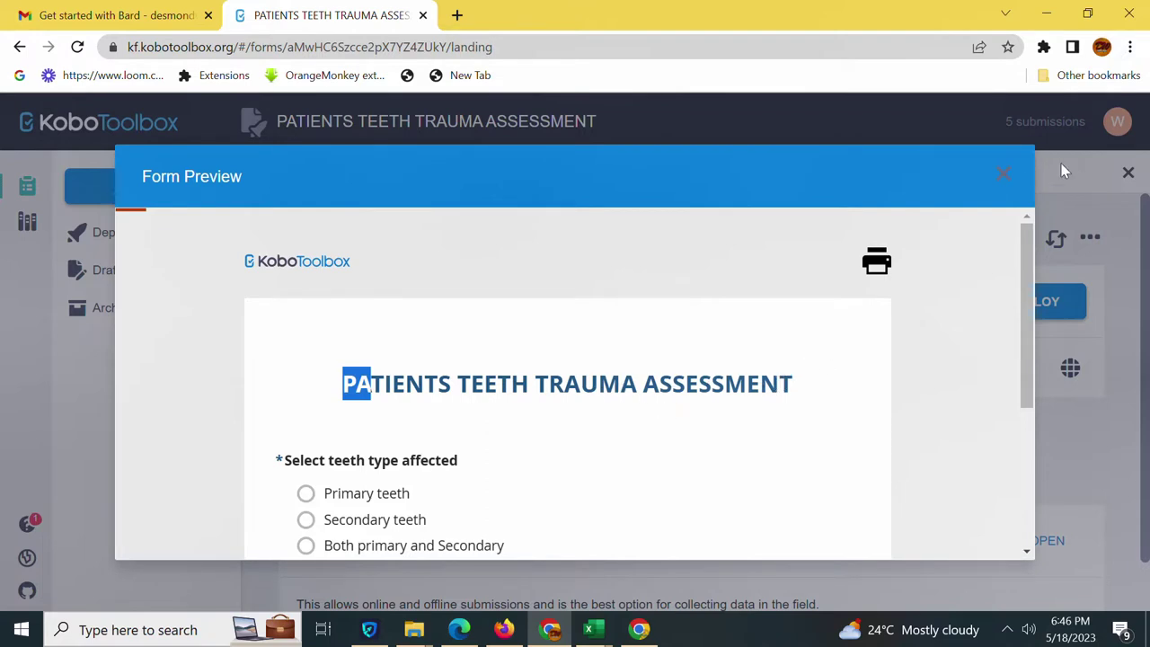
click(1076, 111)
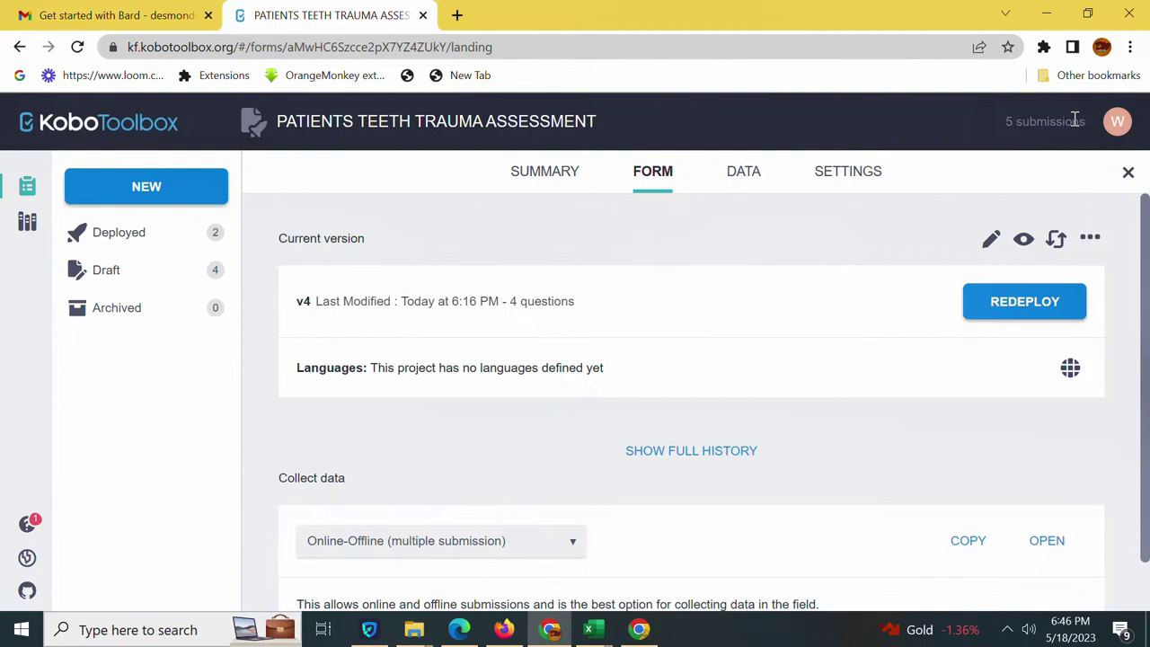
drag(1072, 121, 1005, 122)
drag(1086, 122, 1004, 122)
click(742, 171)
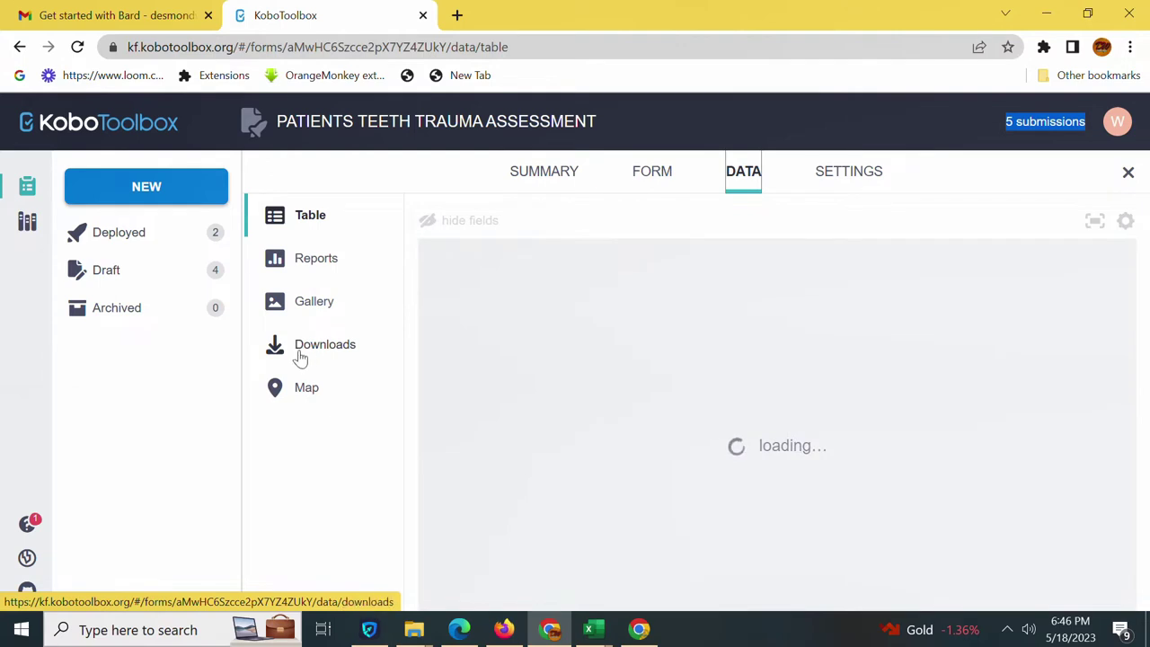
click(305, 352)
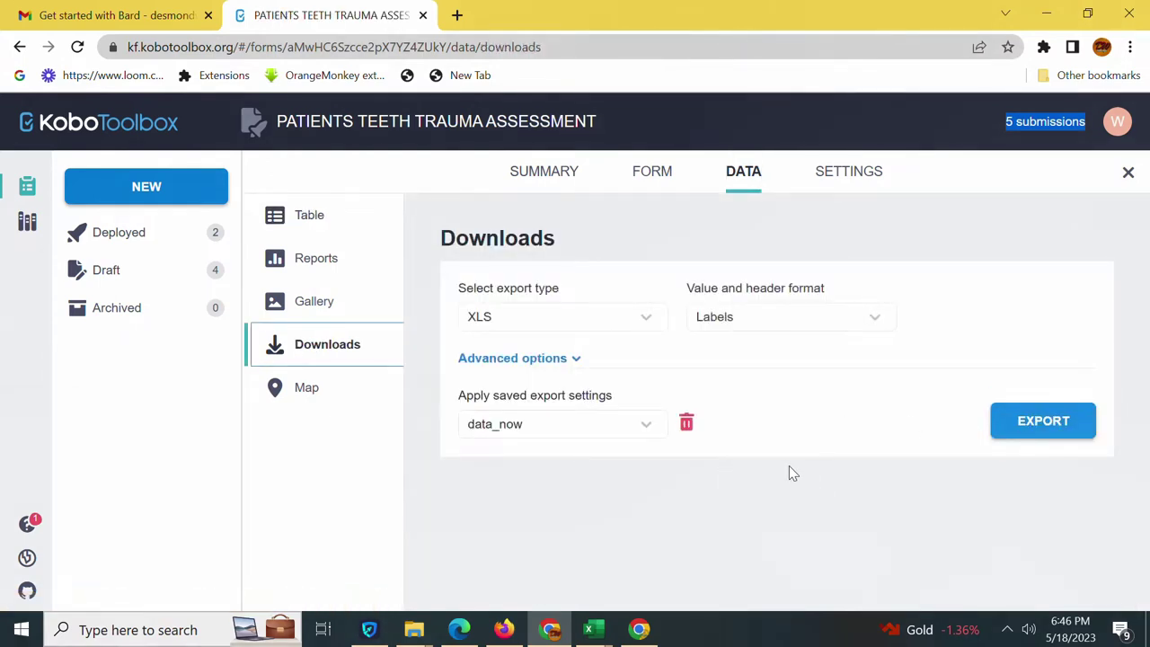
Share the project publicly by link so that anyone can view the form and the submissions made to it
click(850, 177)
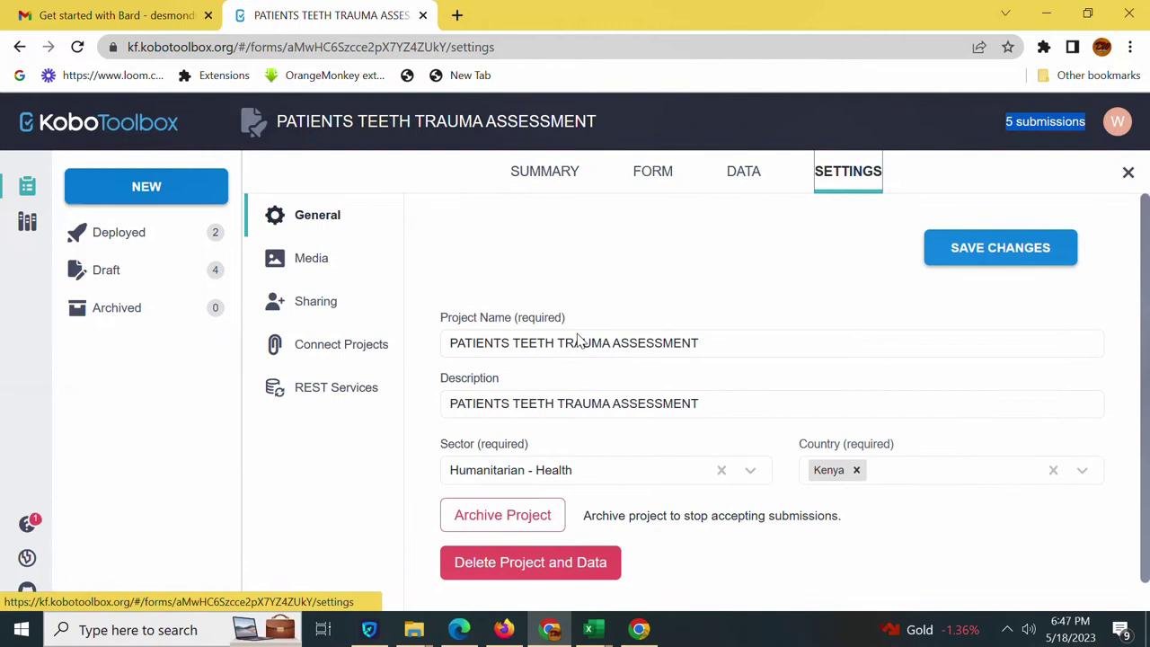
click(306, 309)
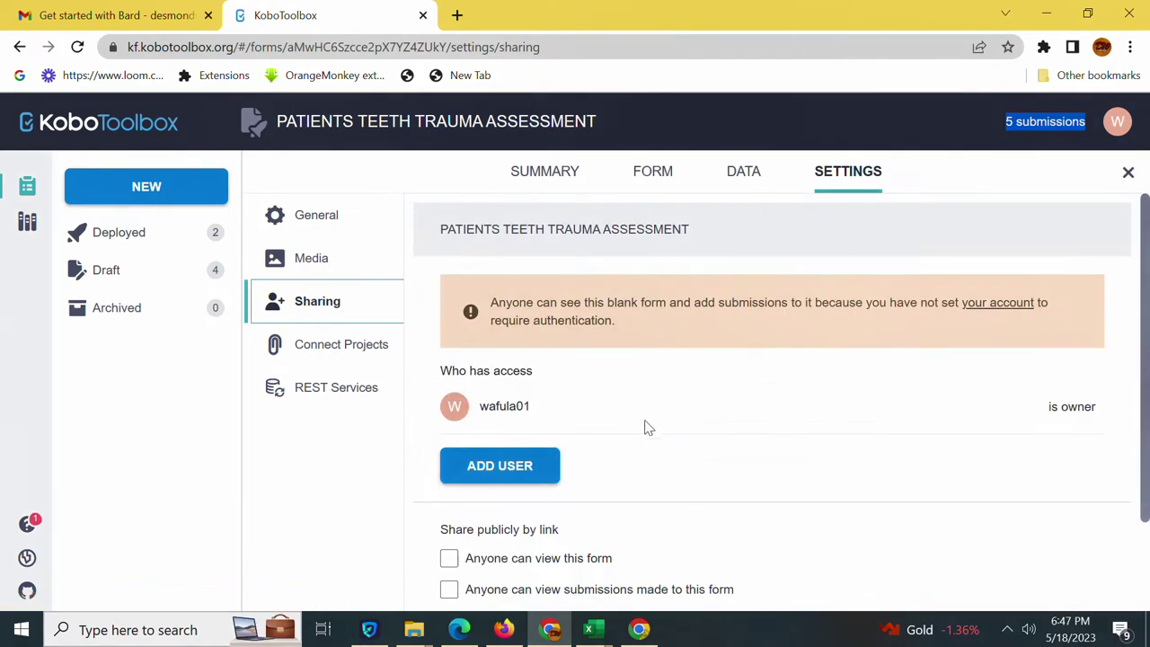
scroll(575, 431, down, 1)
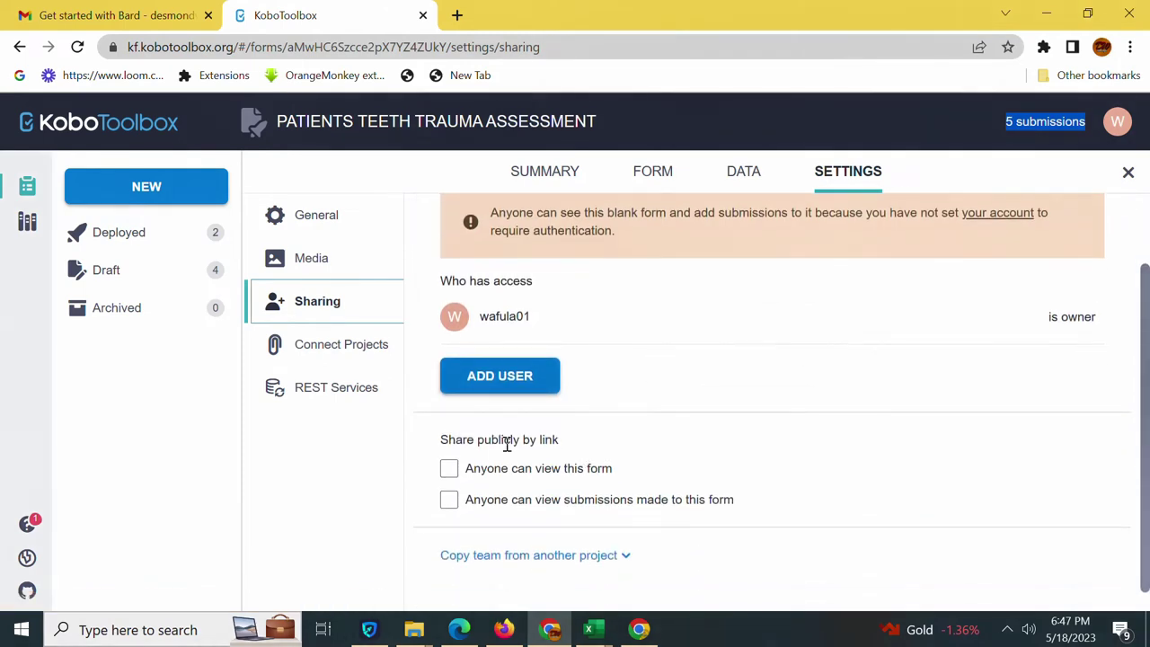
click(449, 470)
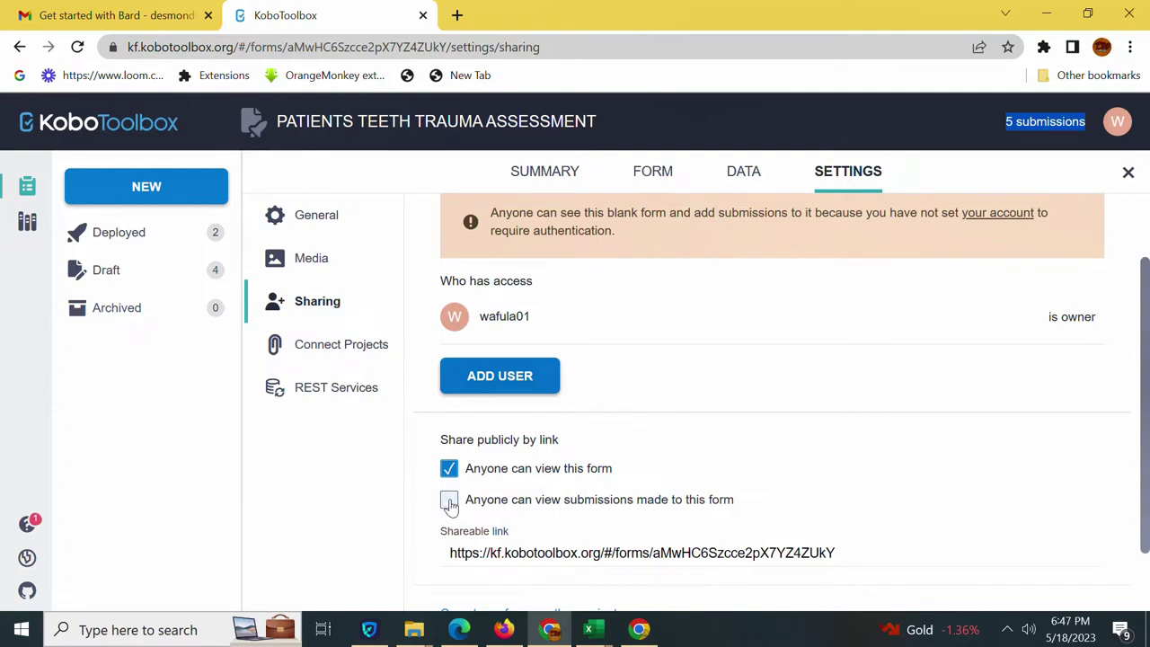
click(576, 513)
Return to the project's data downloads and keep XLS as the export type
click(742, 180)
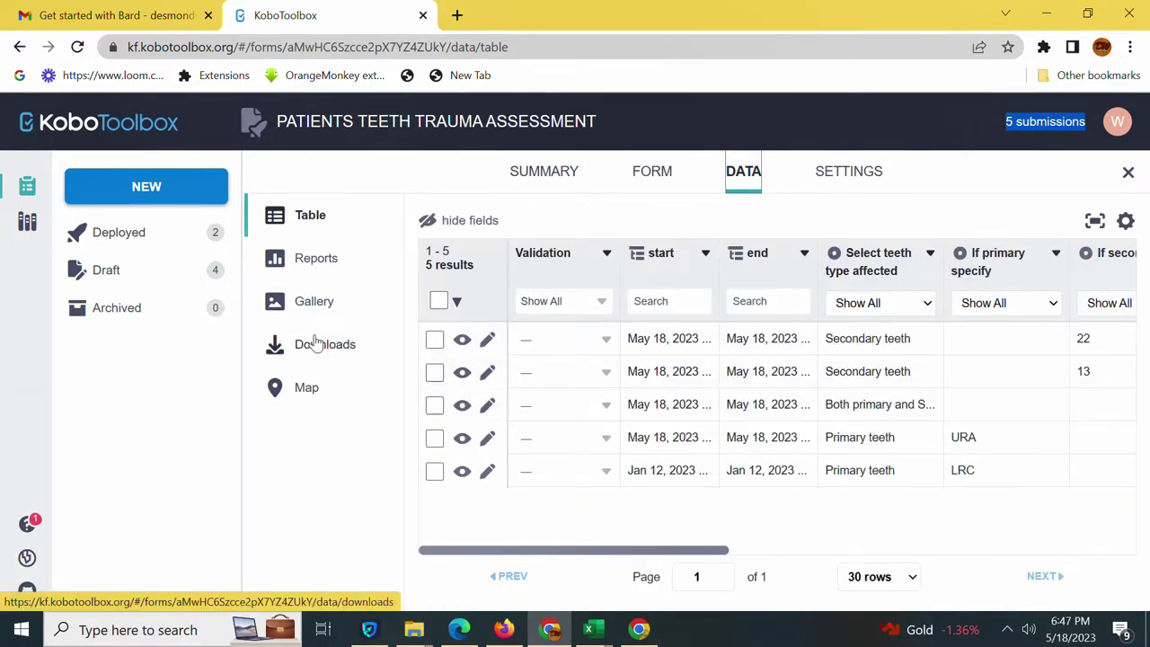
click(310, 346)
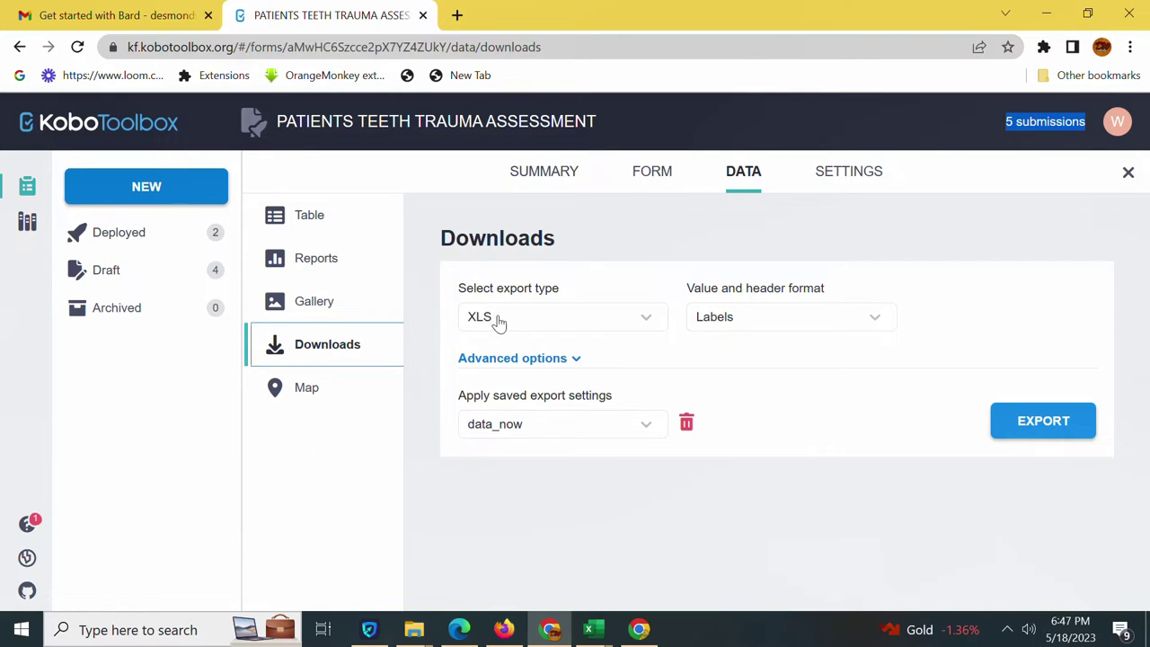
click(646, 318)
click(599, 324)
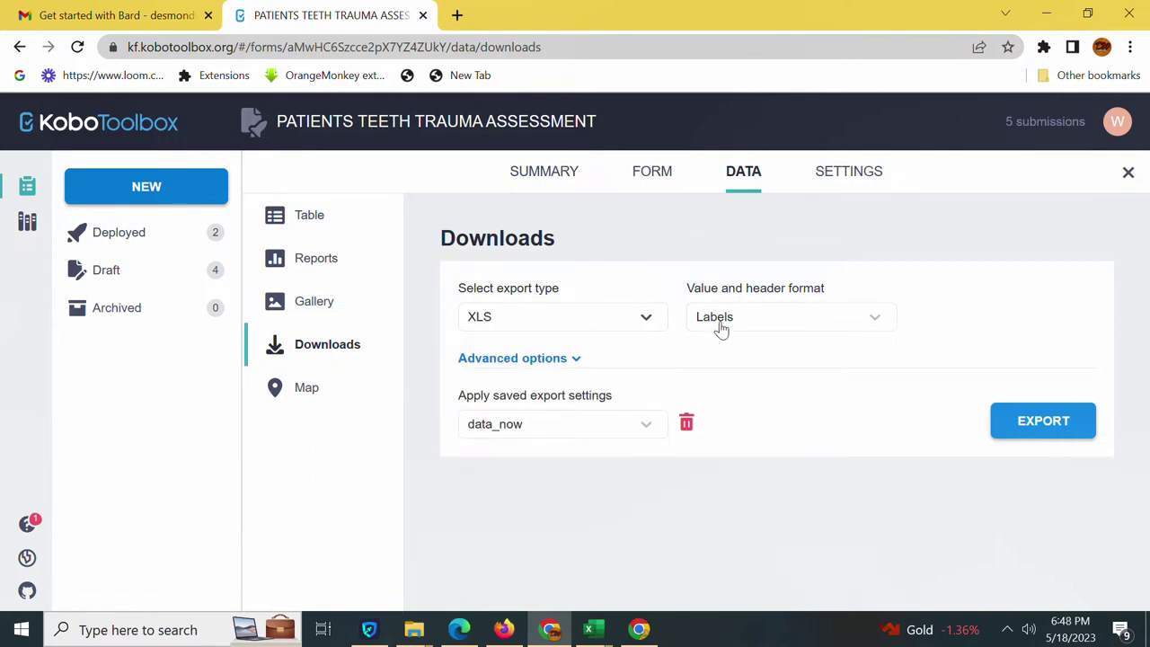
Expand the advanced export options and export Select Many questions as single and separate columns, leaving groups out of the headers
click(578, 360)
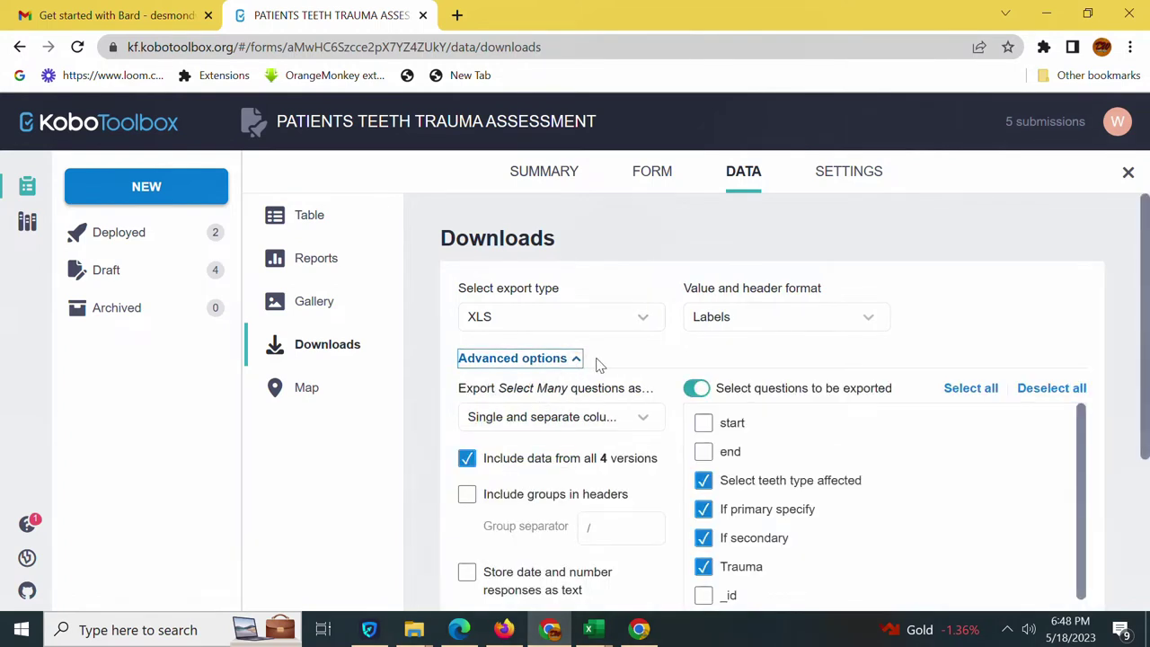
scroll(601, 364, down, 1)
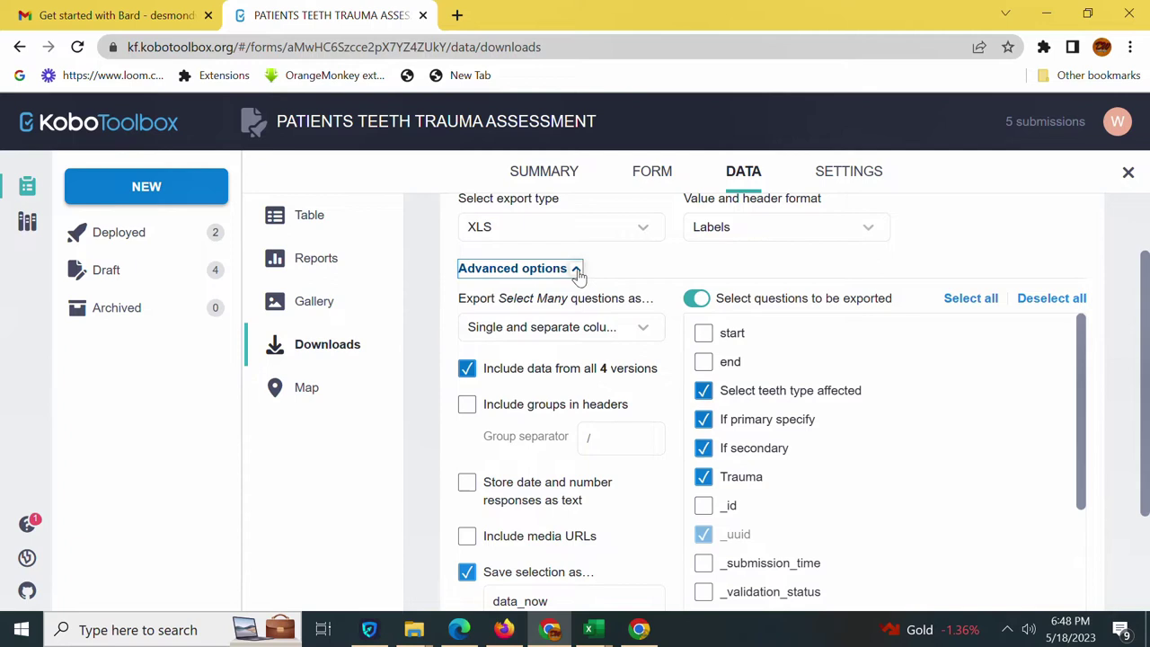
scroll(470, 403, down, 1)
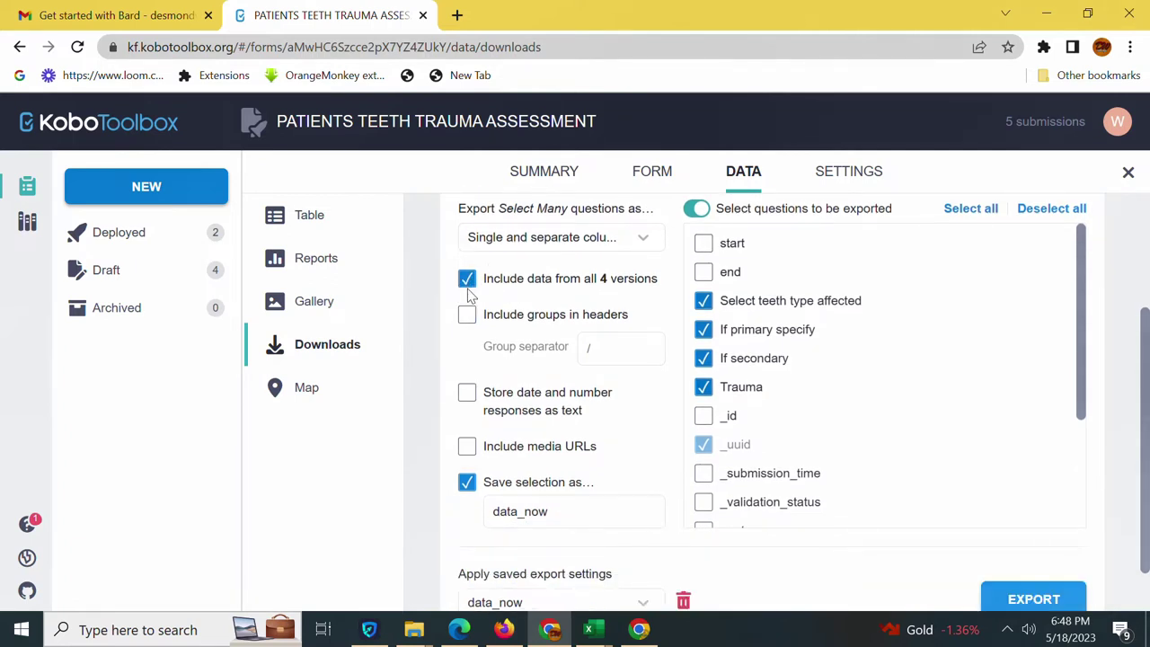
click(644, 239)
click(510, 334)
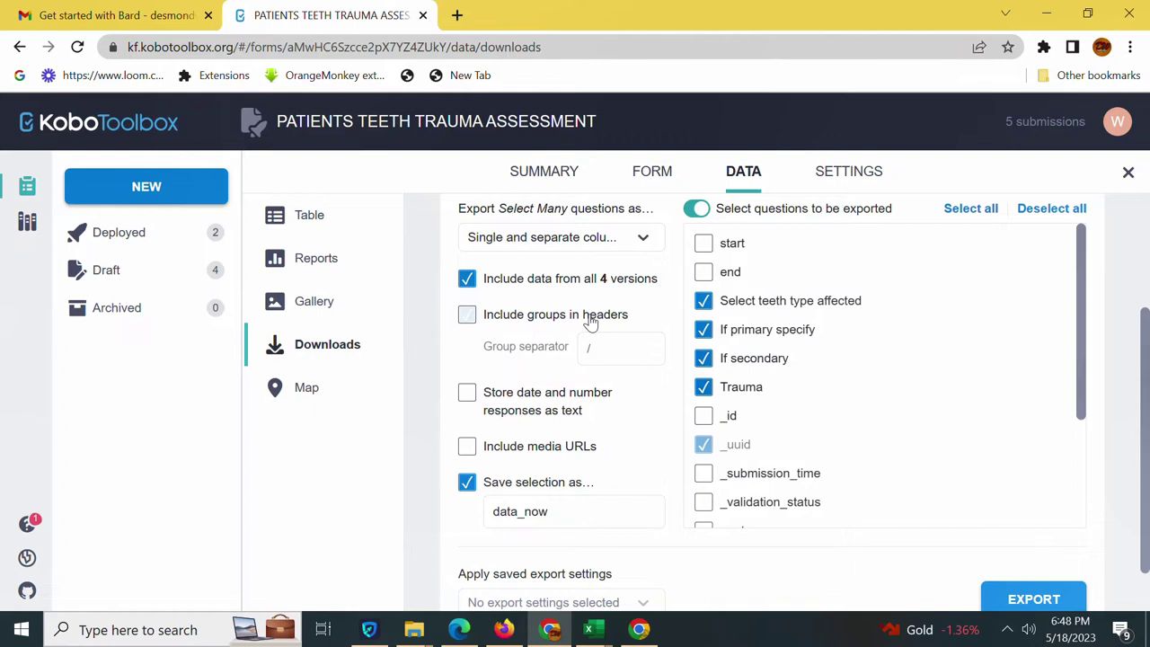
click(466, 316)
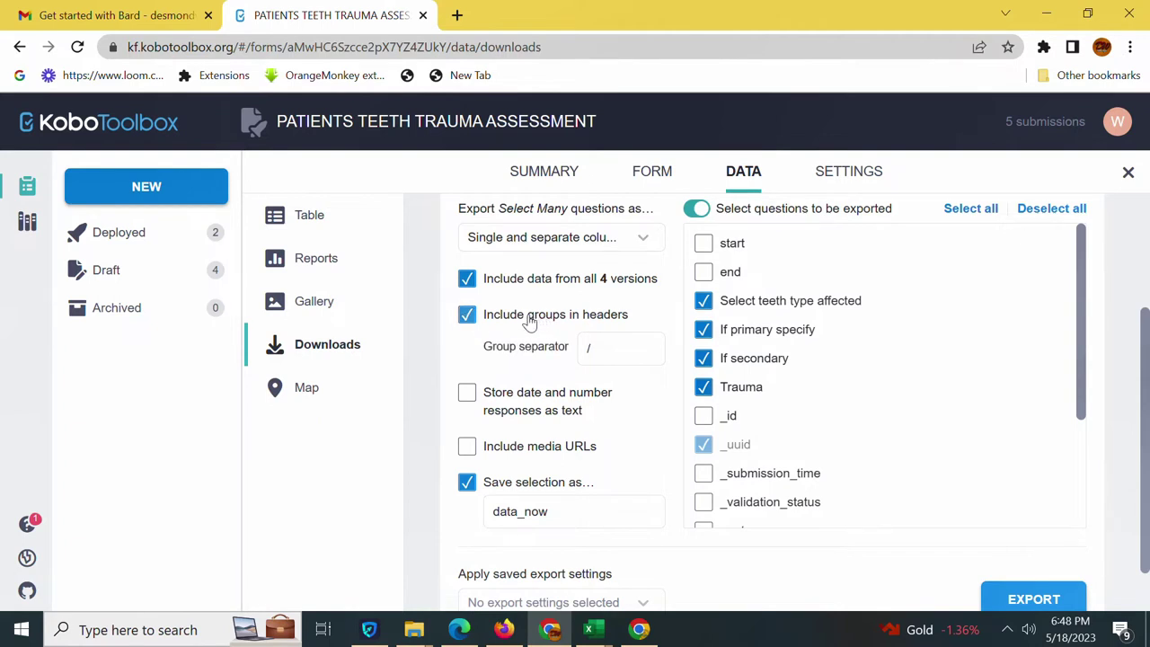
click(468, 316)
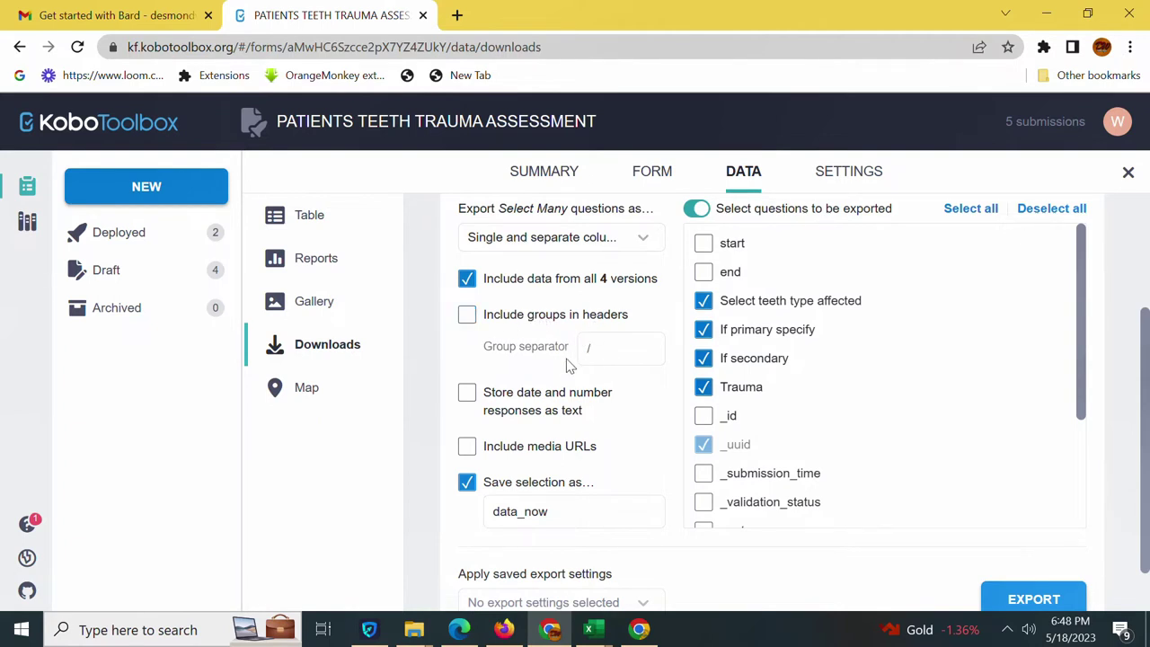
Name the saved export selection SSS_1
scroll(584, 364, down, 1)
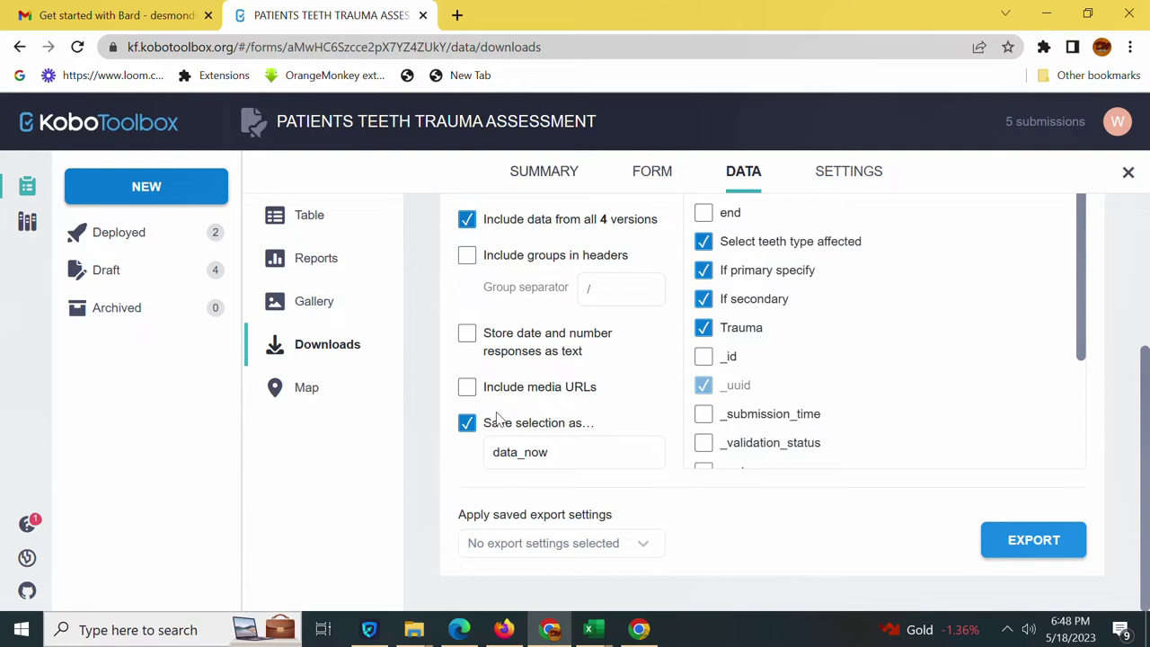
click(560, 452)
key(BackSpace)
key(BackSpace)
key(BackSpace)
key(BackSpace)
key(BackSpace)
key(BackSpace)
key(BackSpace)
key(BackSpace)
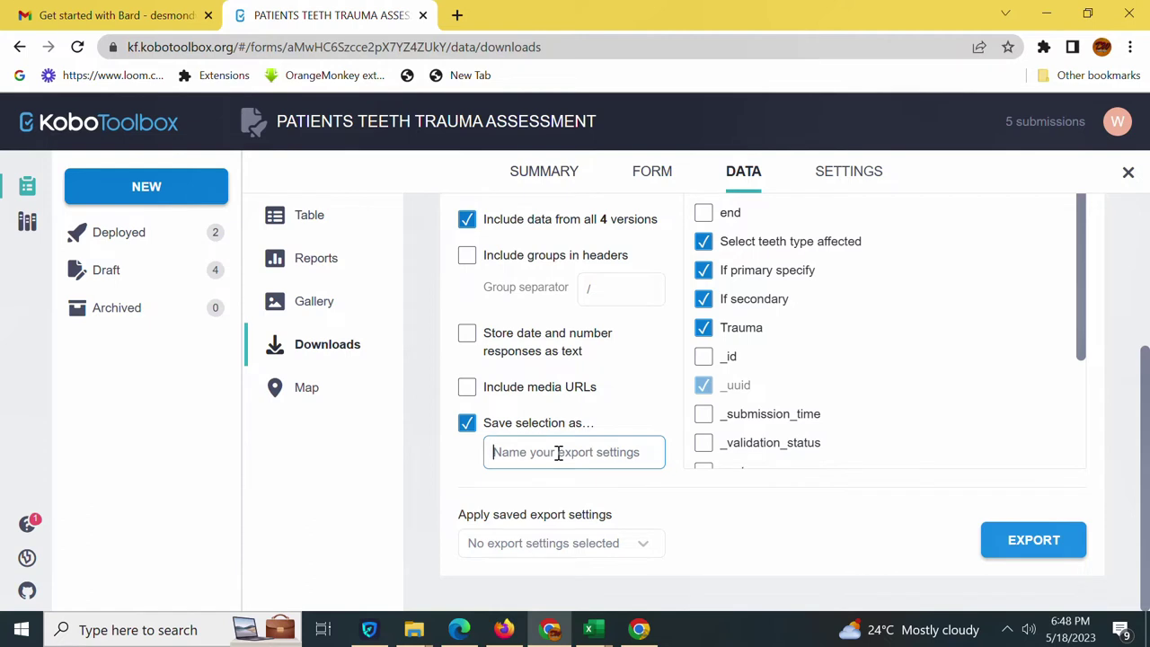
text(SSS_1)
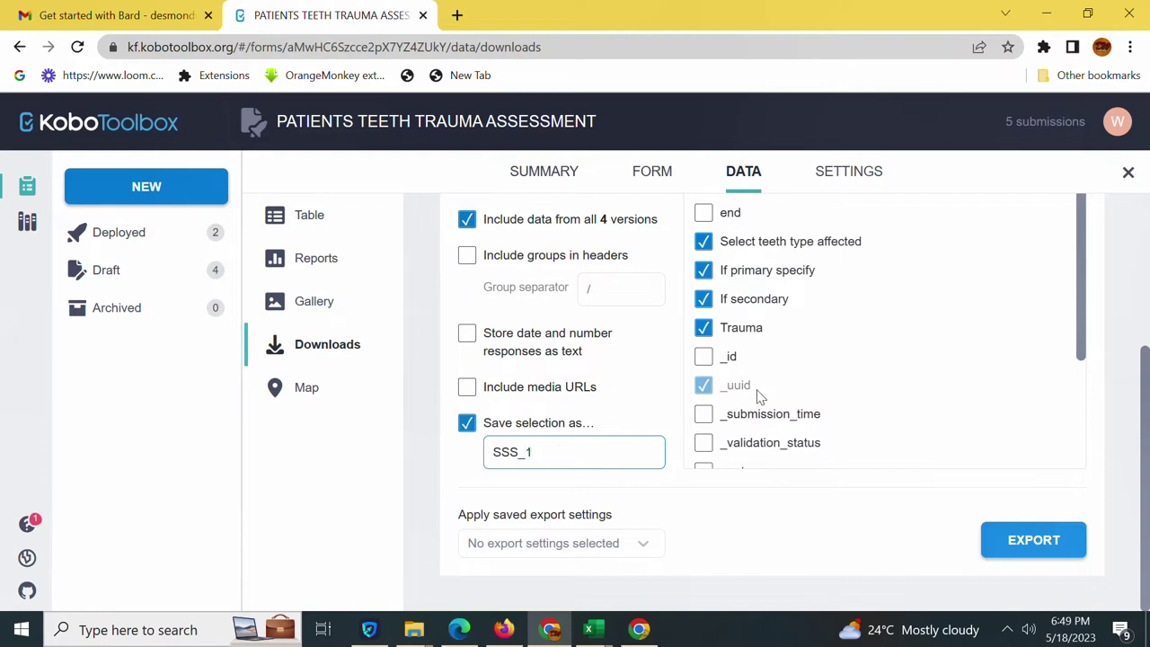
scroll(759, 395, up, 2)
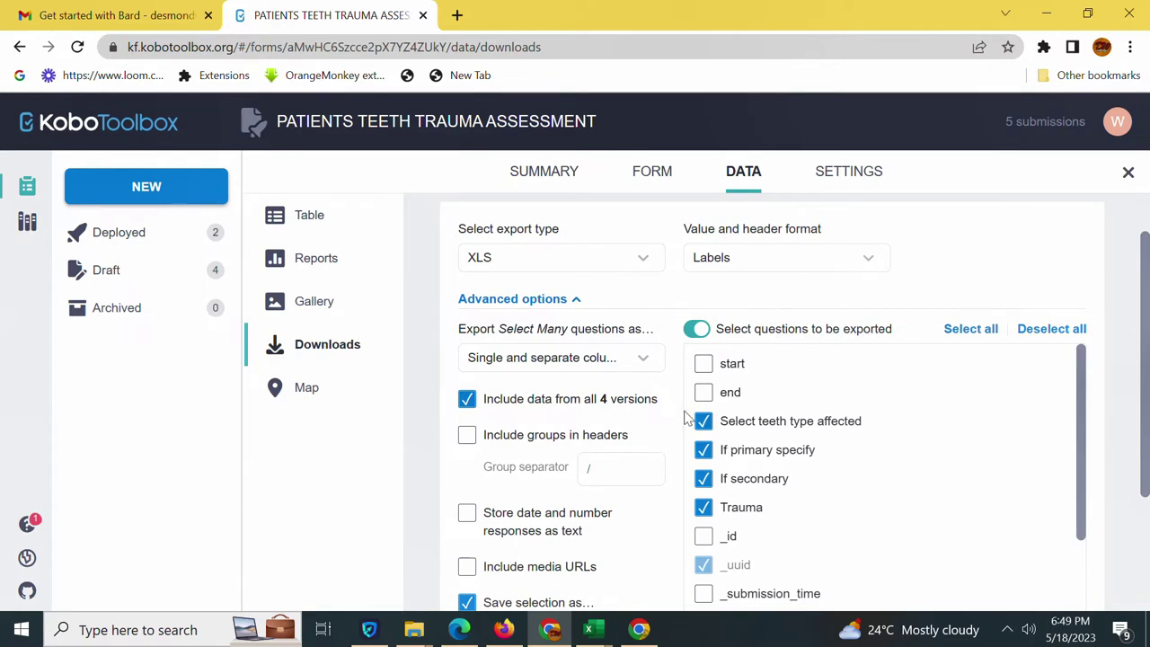
click(703, 363)
click(704, 396)
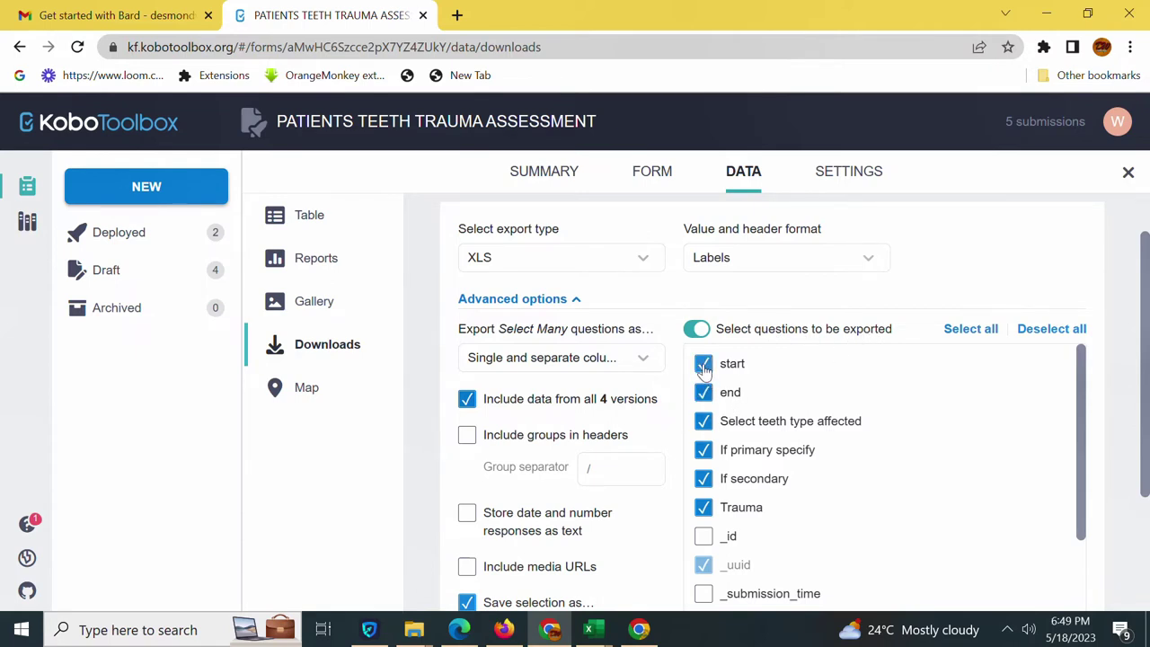
click(702, 363)
click(704, 393)
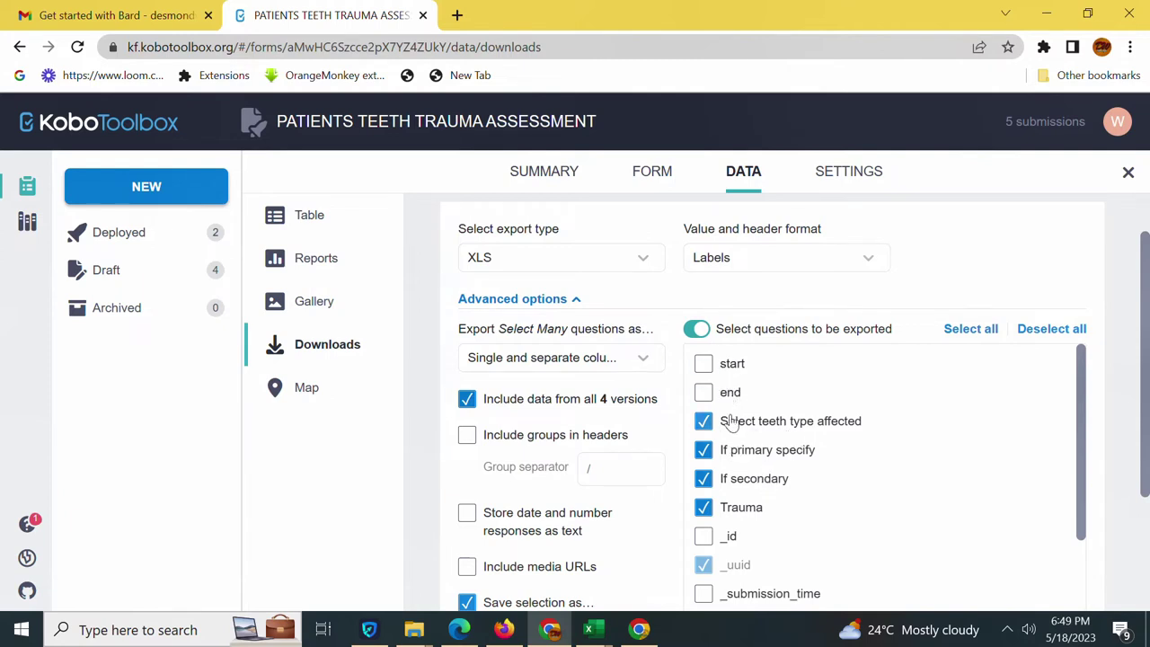
Export the selected questions with the SSS_1 settings and download the resulting XLS file
scroll(744, 539, down, 5)
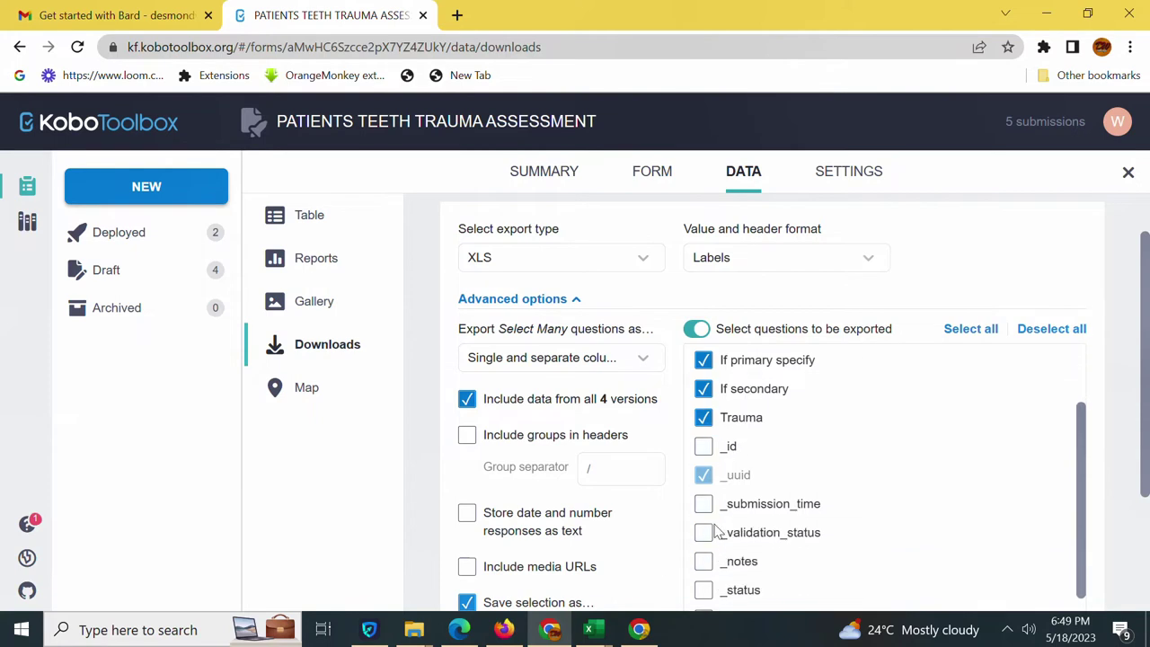
scroll(719, 542, up, 1)
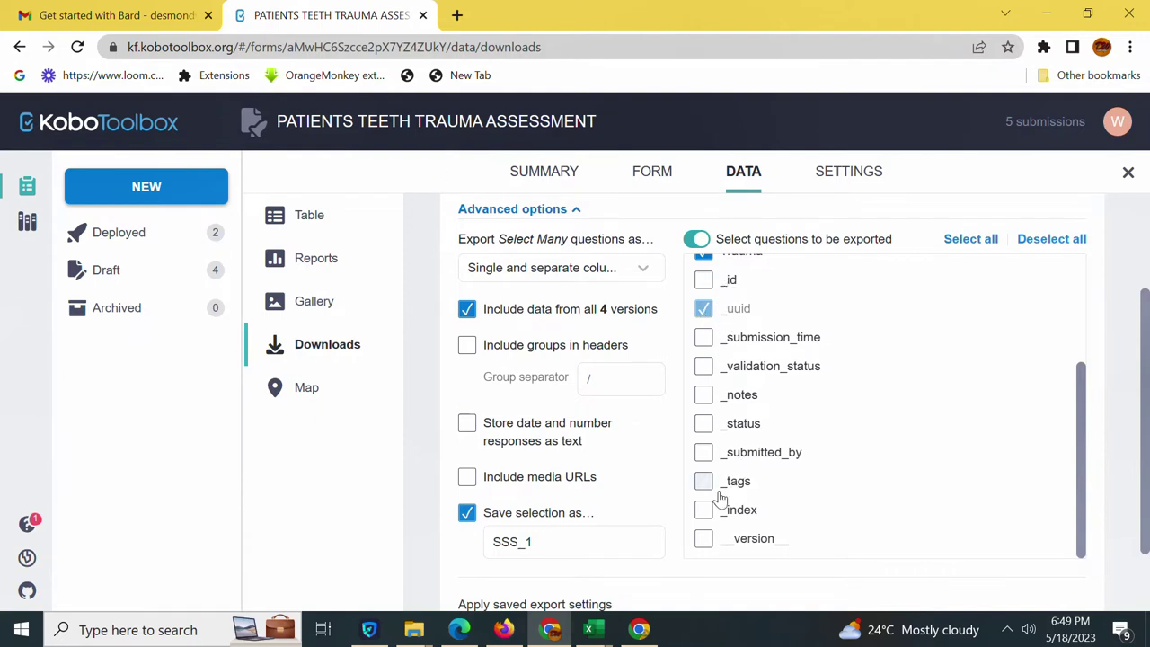
scroll(724, 543, down, 1)
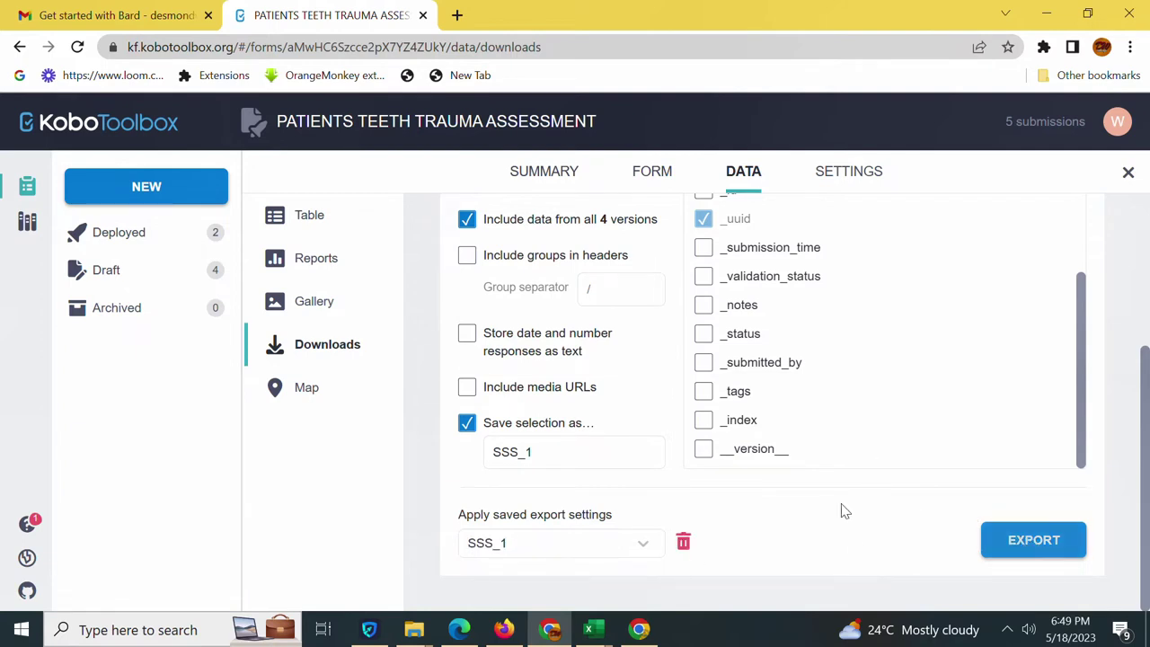
scroll(860, 485, down, 1)
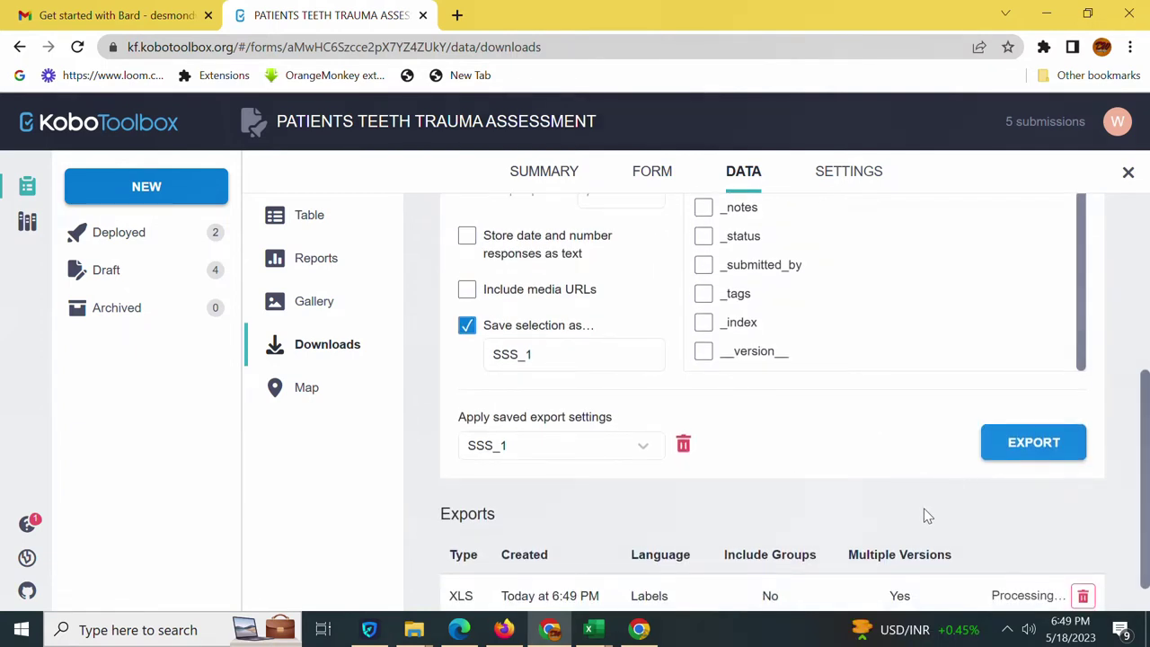
scroll(931, 498, down, 1)
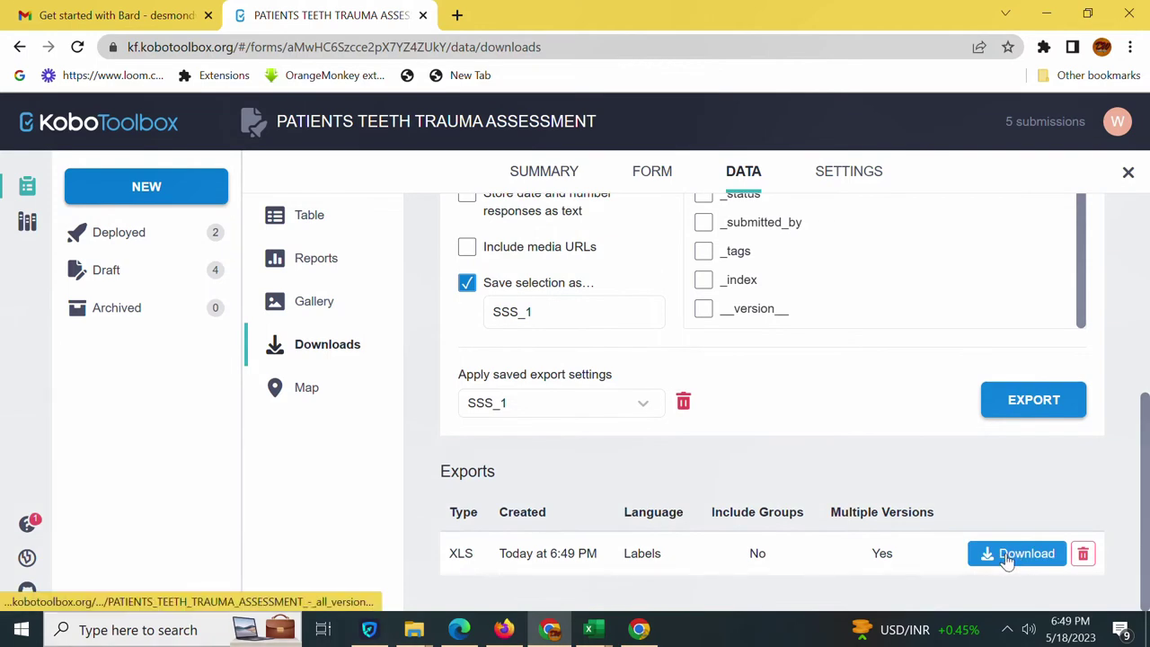
click(1002, 557)
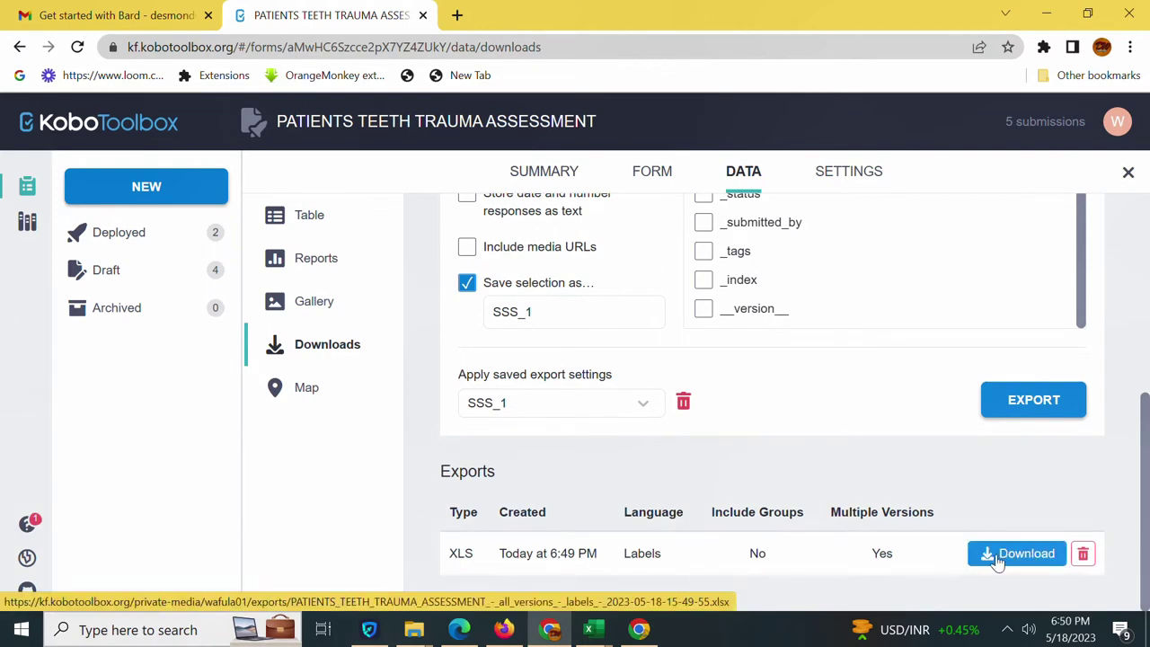
Copy the web address of the project's downloads page
scroll(880, 386, up, 1)
scroll(656, 384, up, 3)
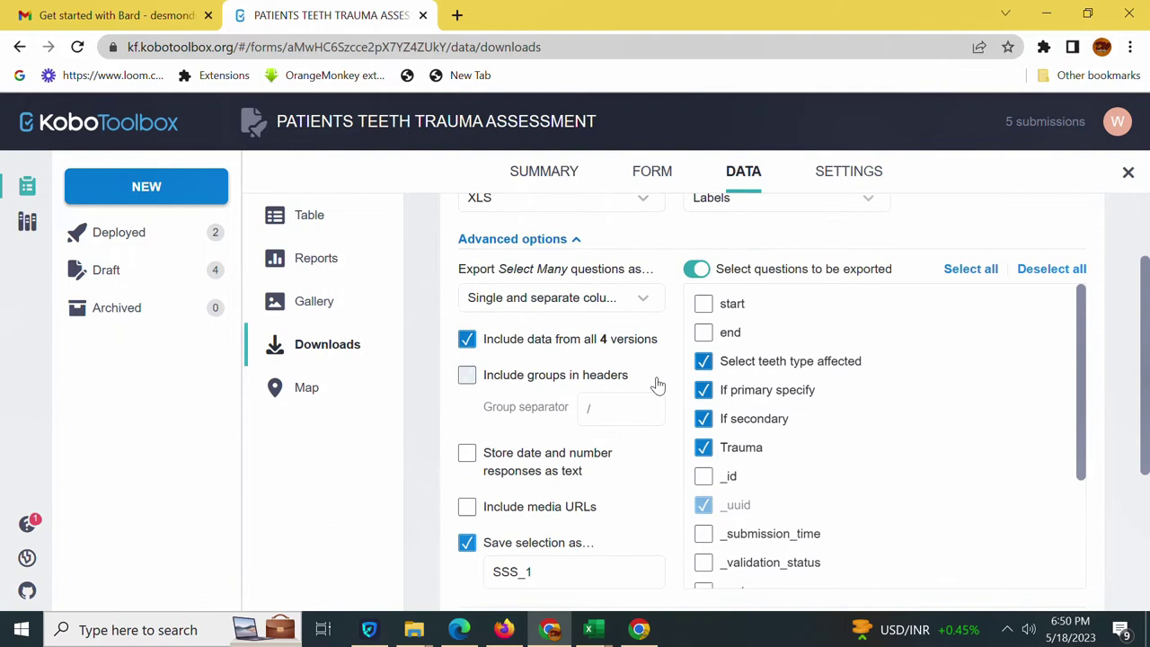
click(507, 50)
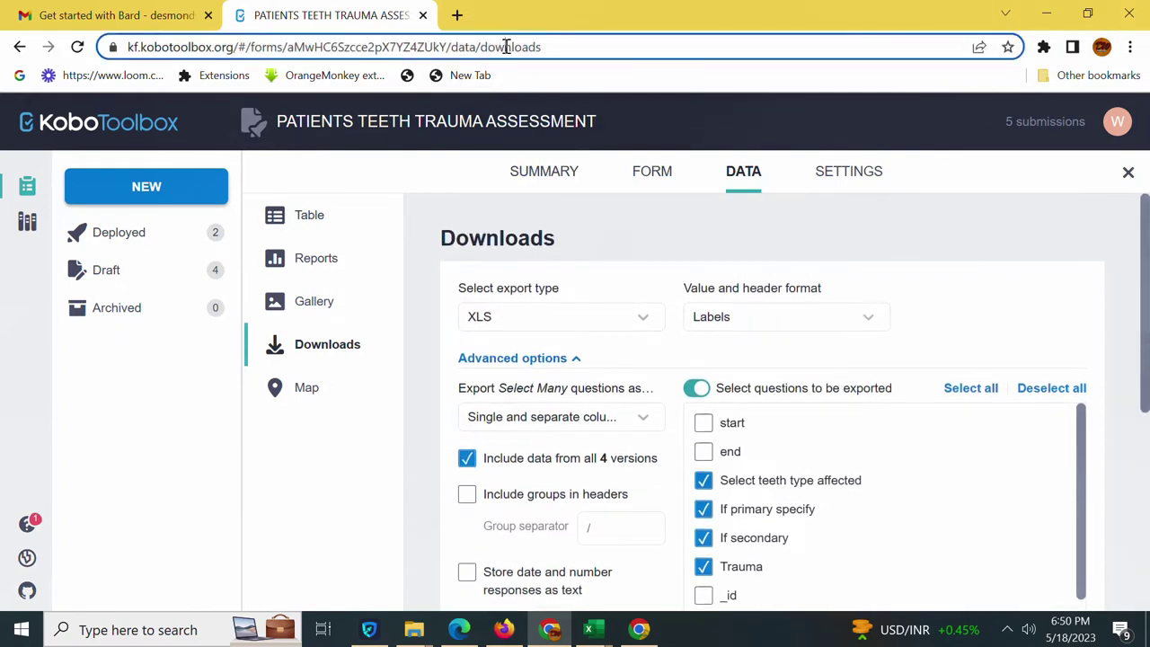
right_click(506, 48)
click(549, 172)
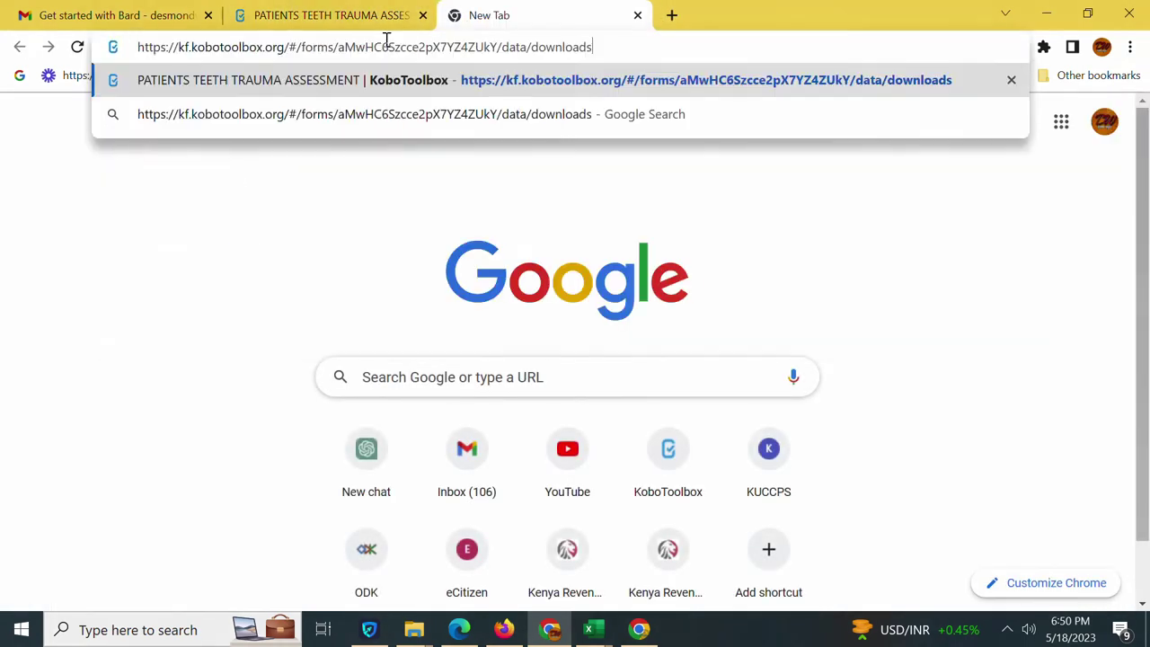
Replace the path of the pasted KoboToolbox address with api/v2 and open that API root page
drag(600, 47, 292, 45)
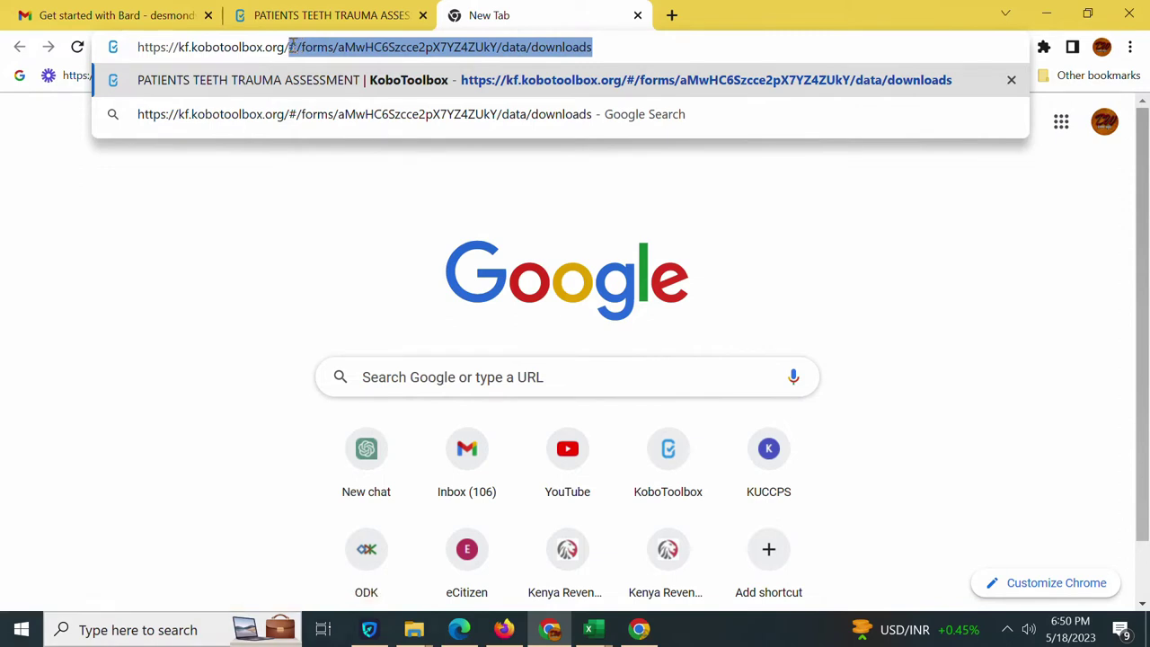
key(BackSpace)
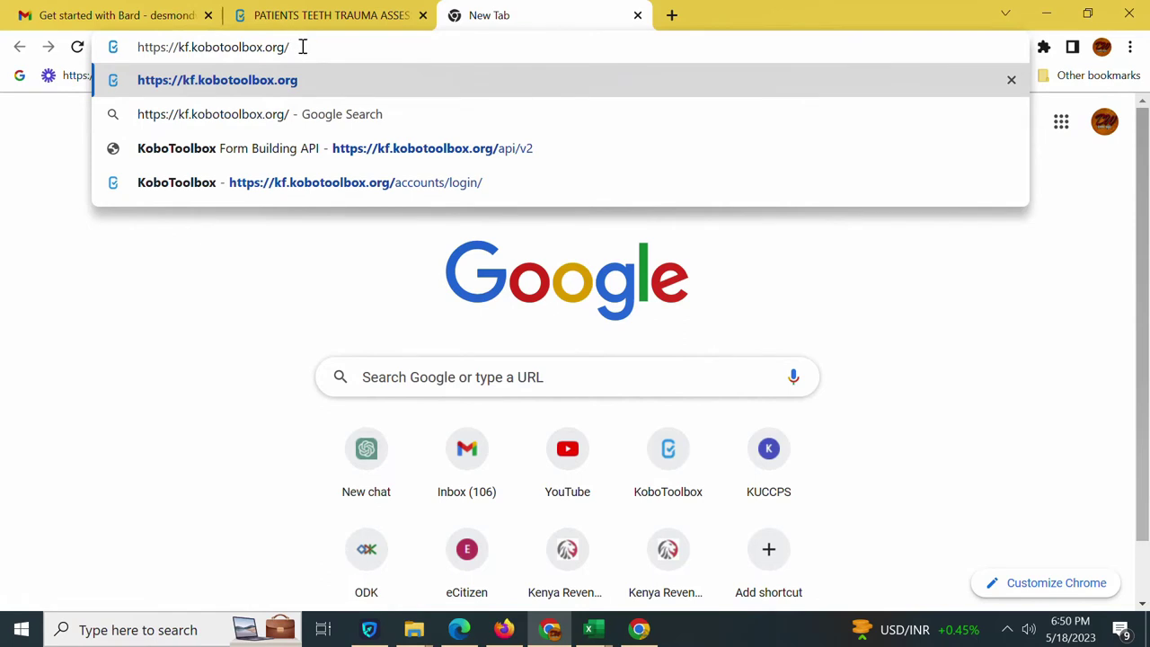
text(api/v)
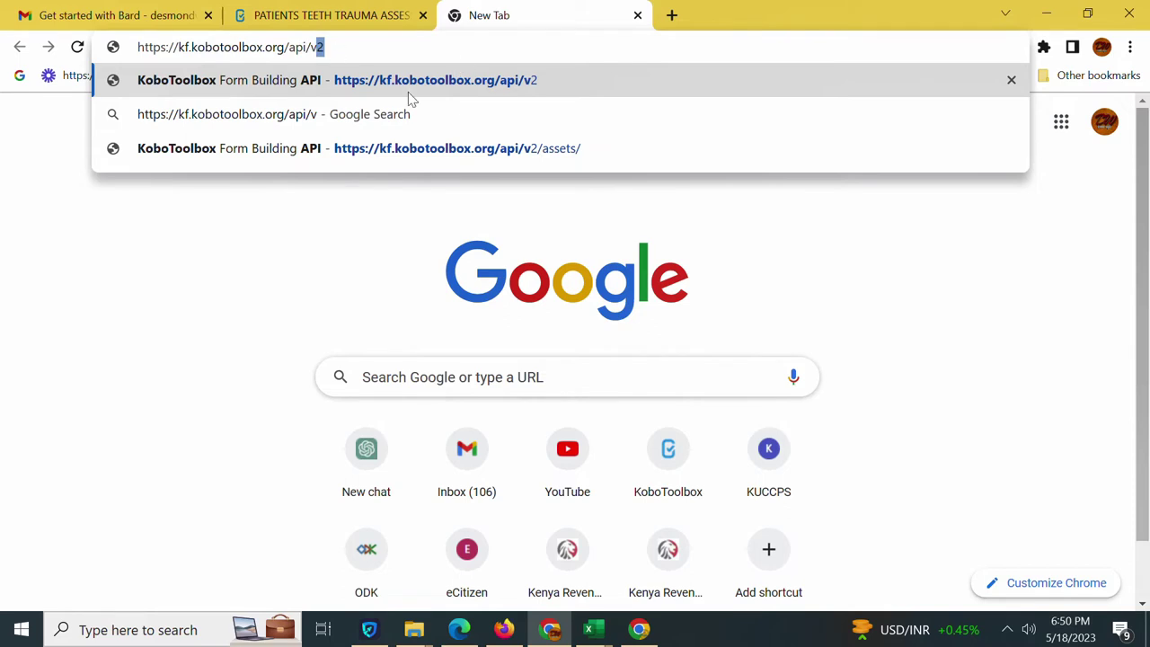
text(2)
key(Return)
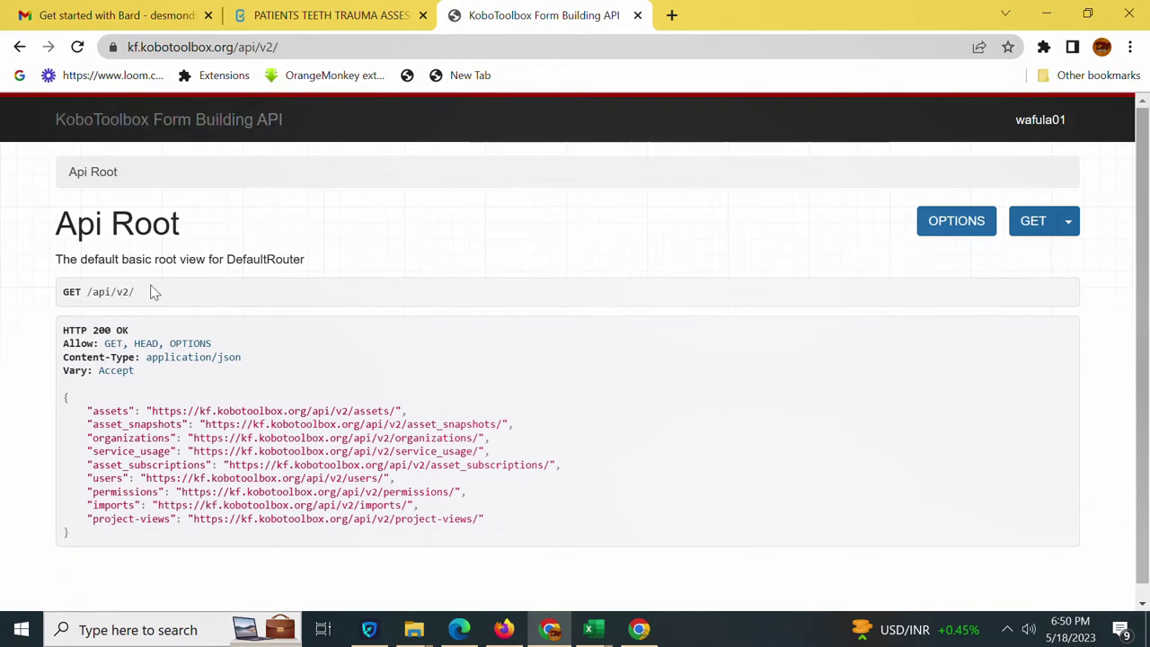
Open the assets endpoint listed in the API root response
scroll(267, 357, down, 1)
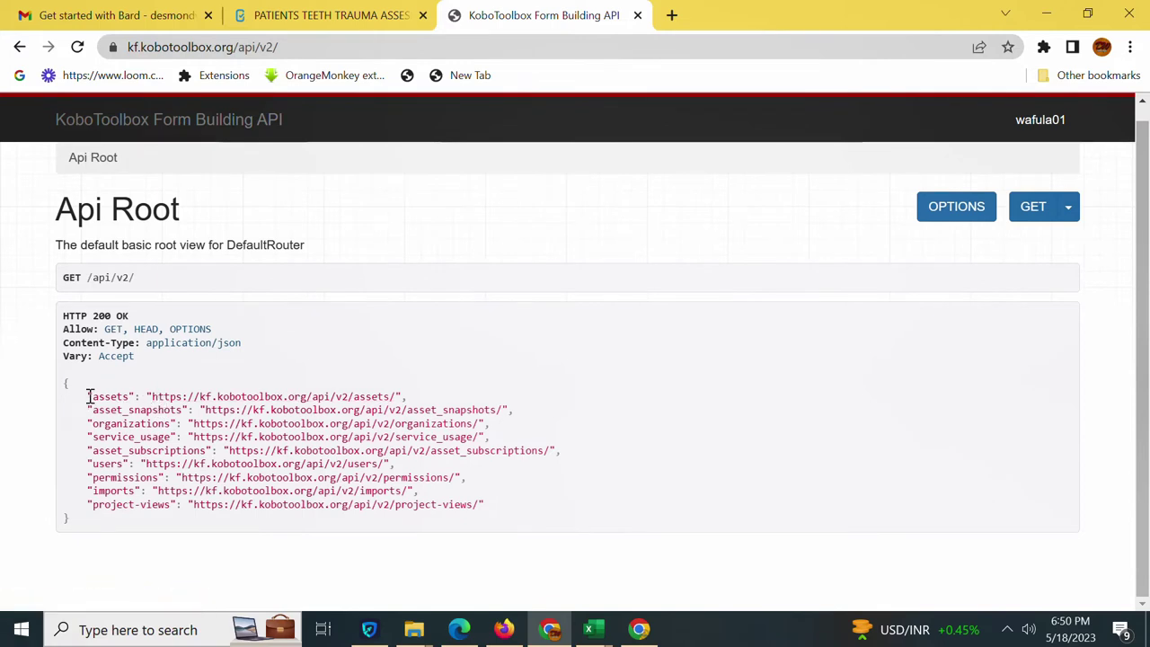
drag(89, 396, 453, 399)
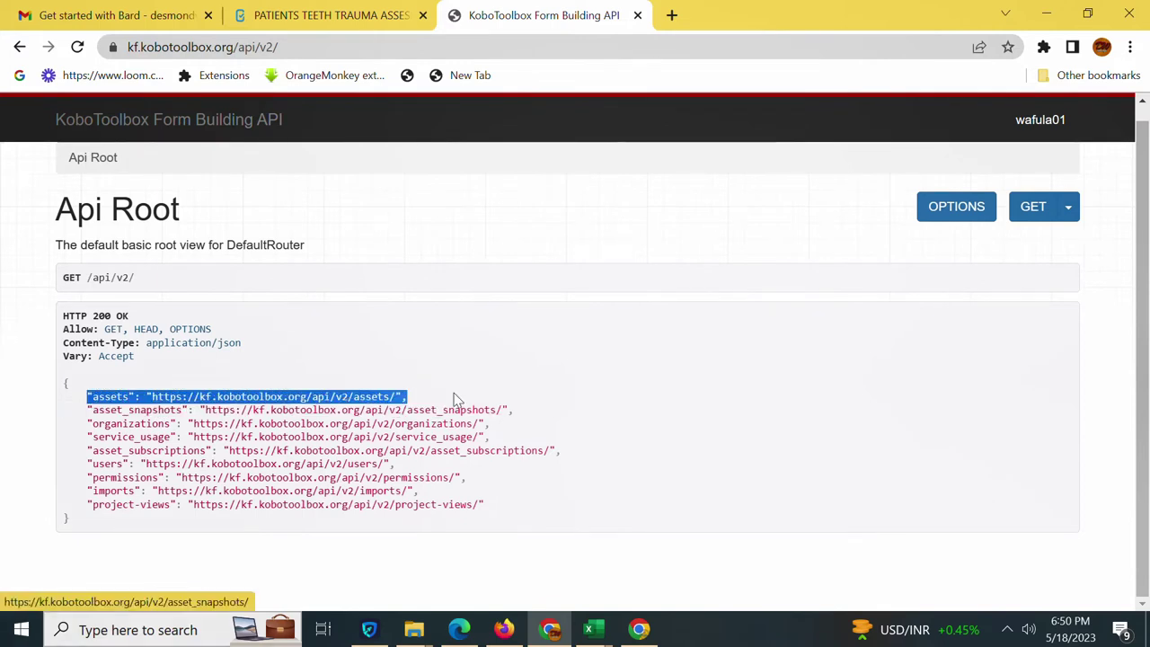
click(10, 429)
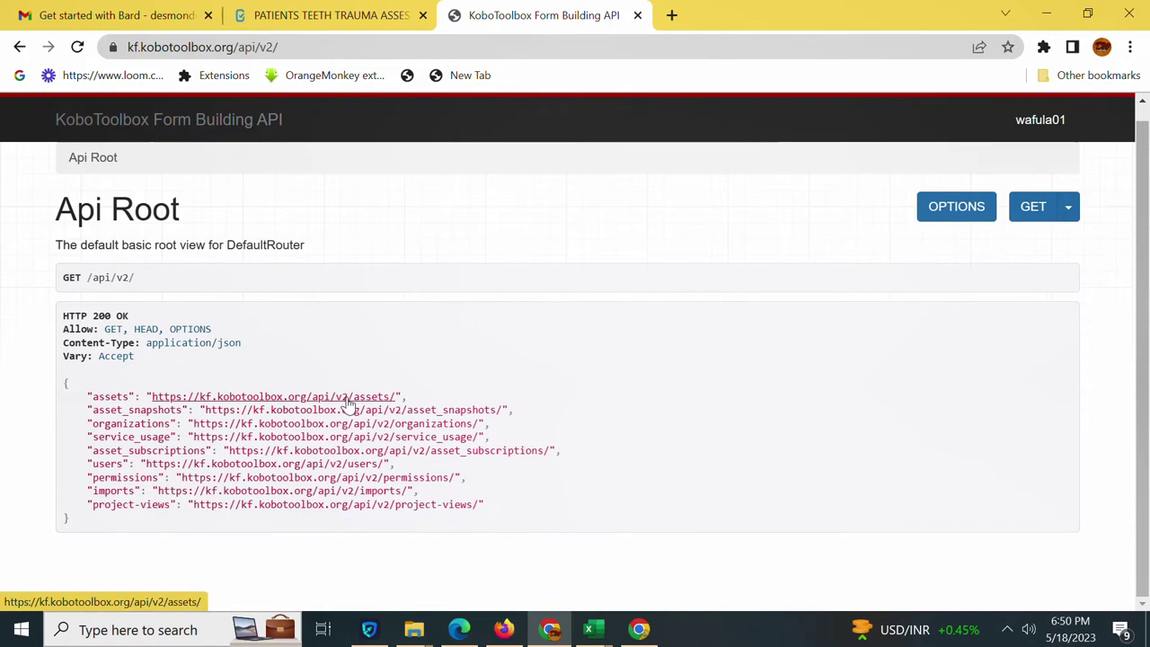
click(227, 398)
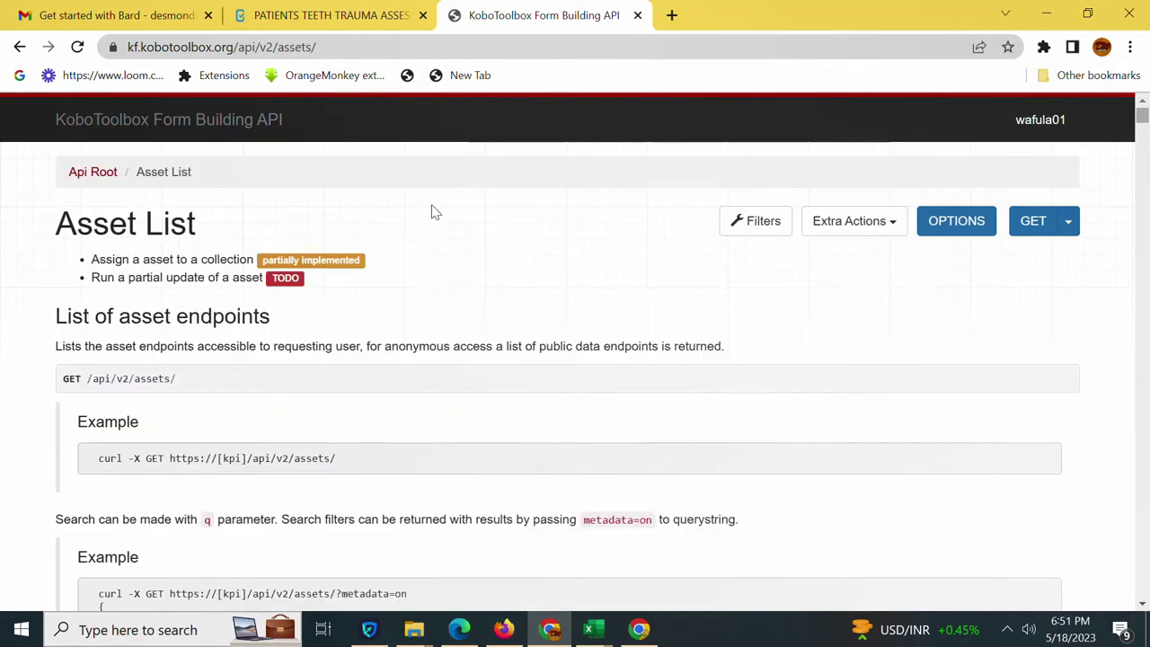
Search the asset list page for sss_1 to locate its export settings entry
key(ctrl+f)
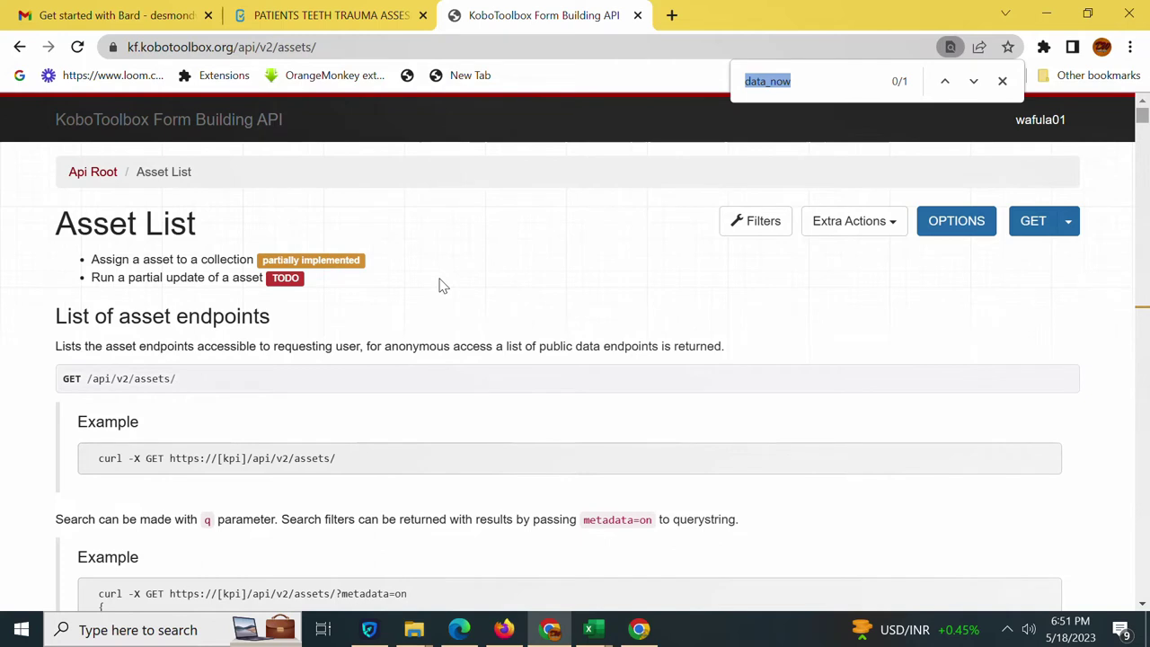
key(BackSpace)
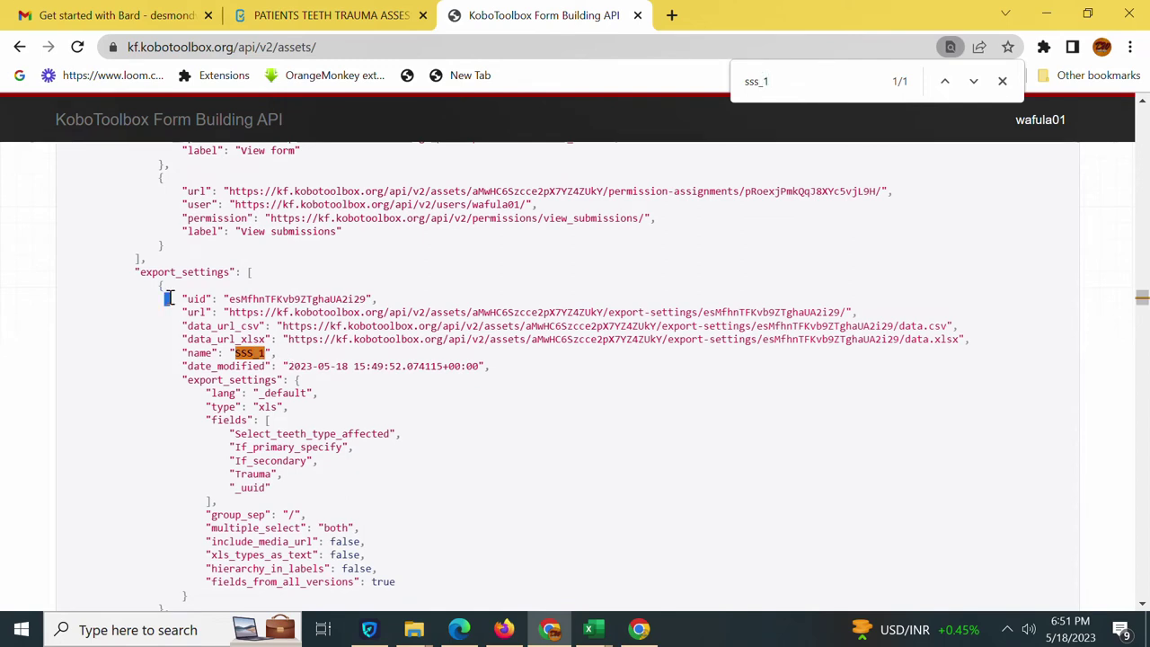
drag(168, 298, 398, 367)
click(548, 317)
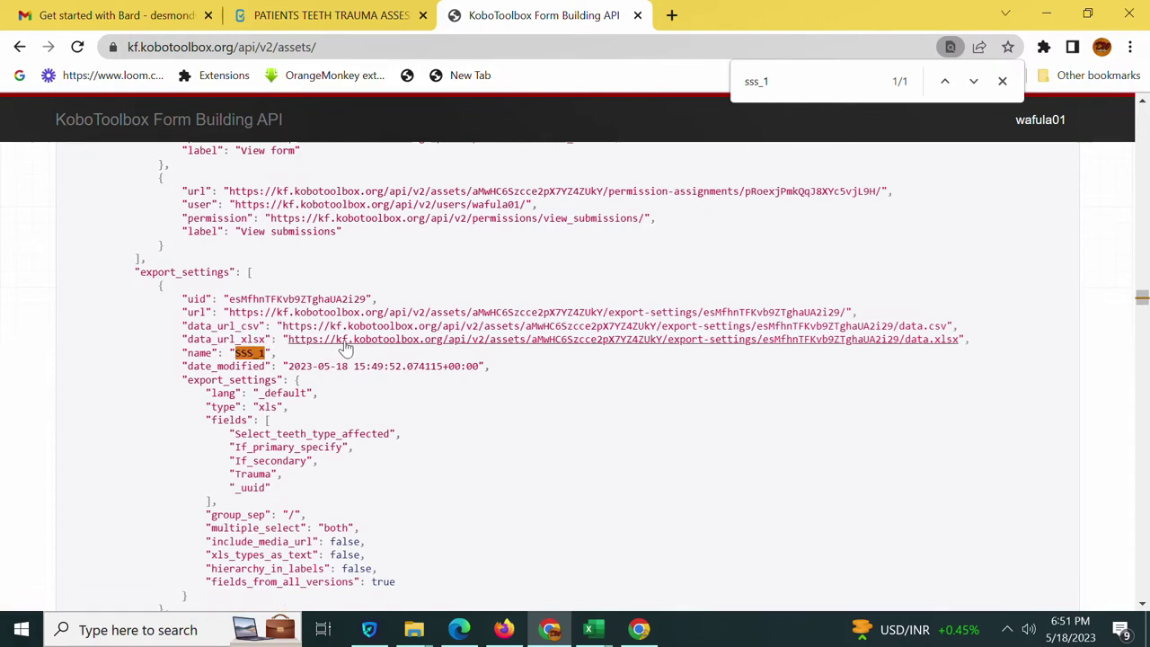
drag(254, 339, 966, 343)
click(367, 27)
scroll(826, 398, down, 5)
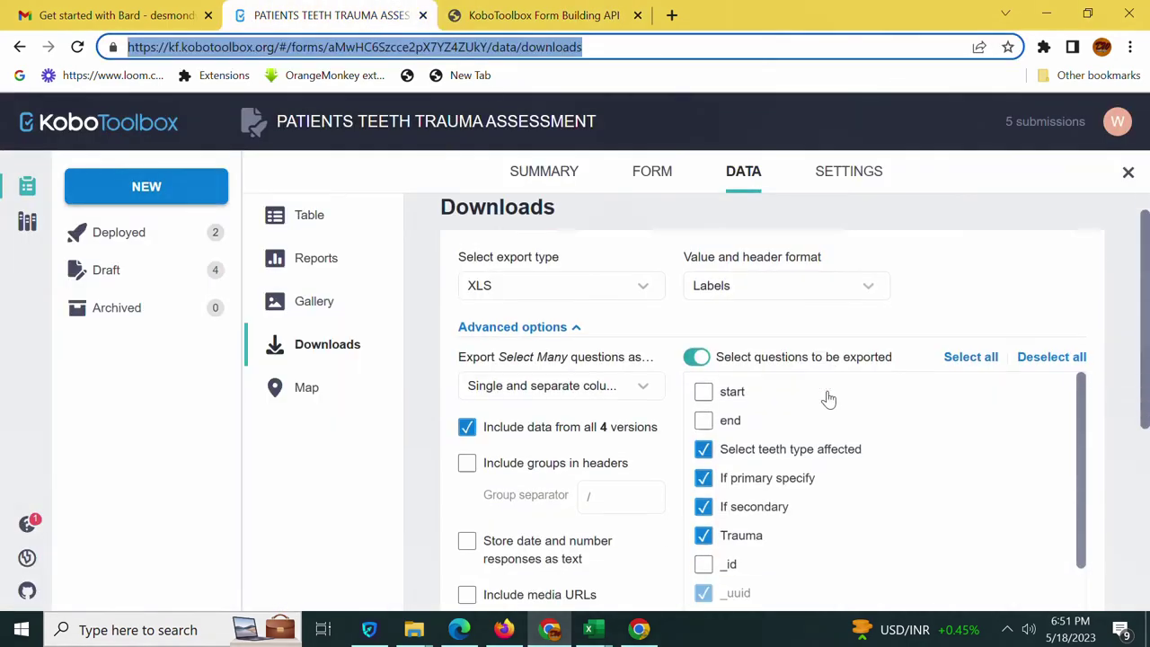
key(ctrl+Tab)
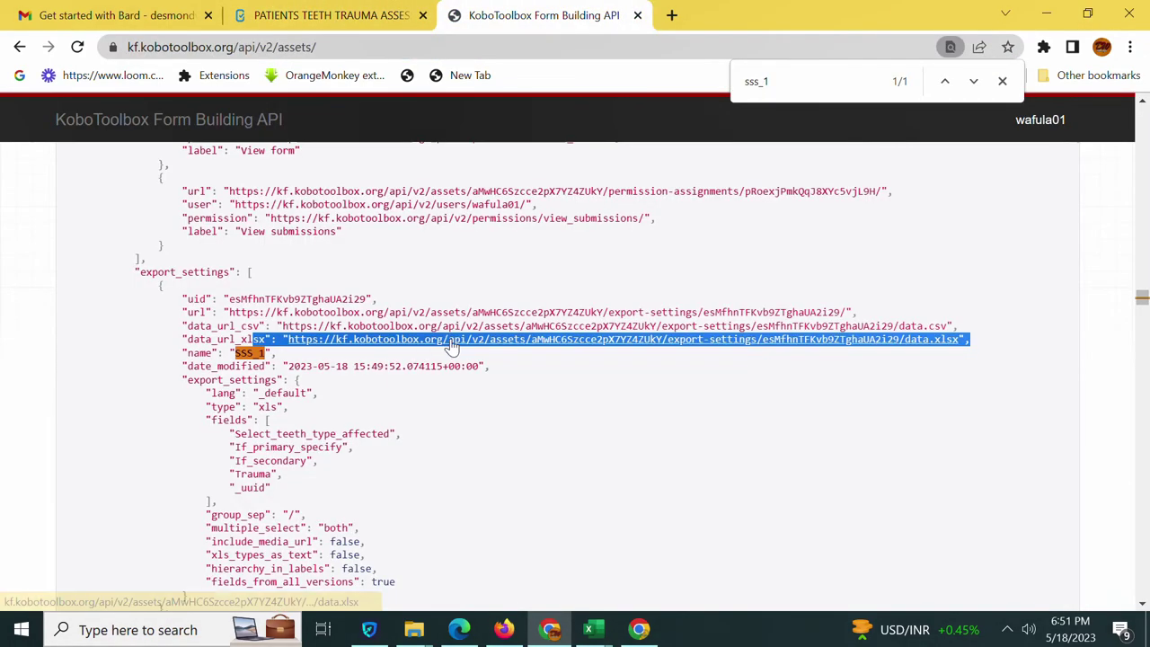
click(450, 344)
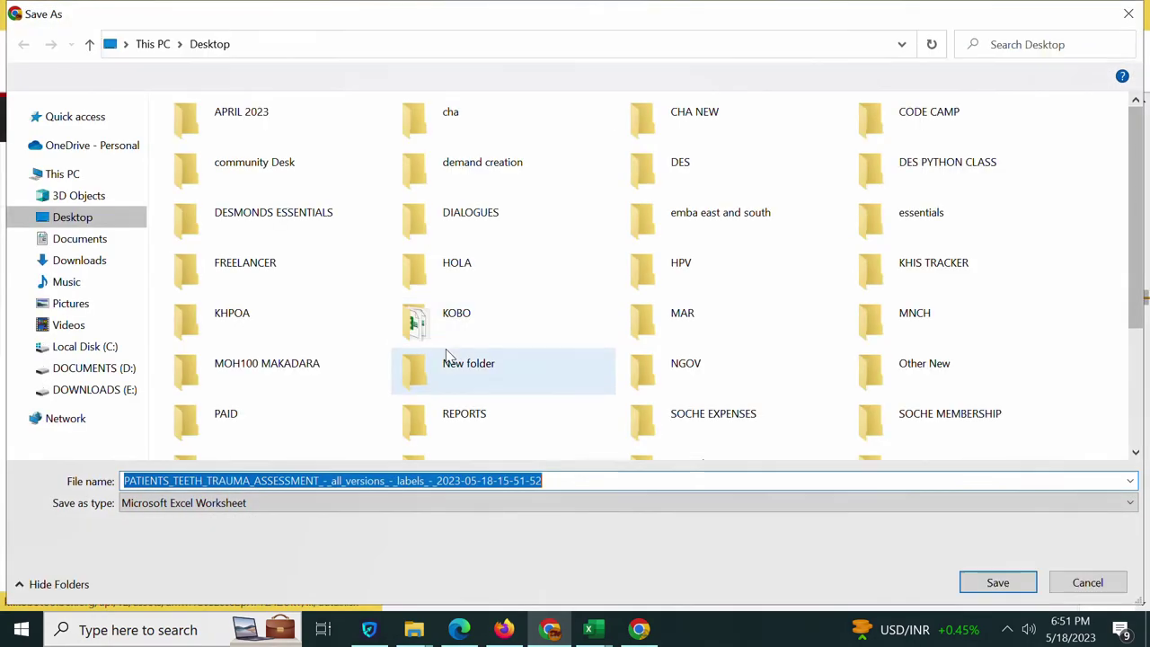
click(1128, 14)
Copy the data_url_csv address of the SSS_1 export settings
drag(300, 326, 963, 328)
right_click(751, 328)
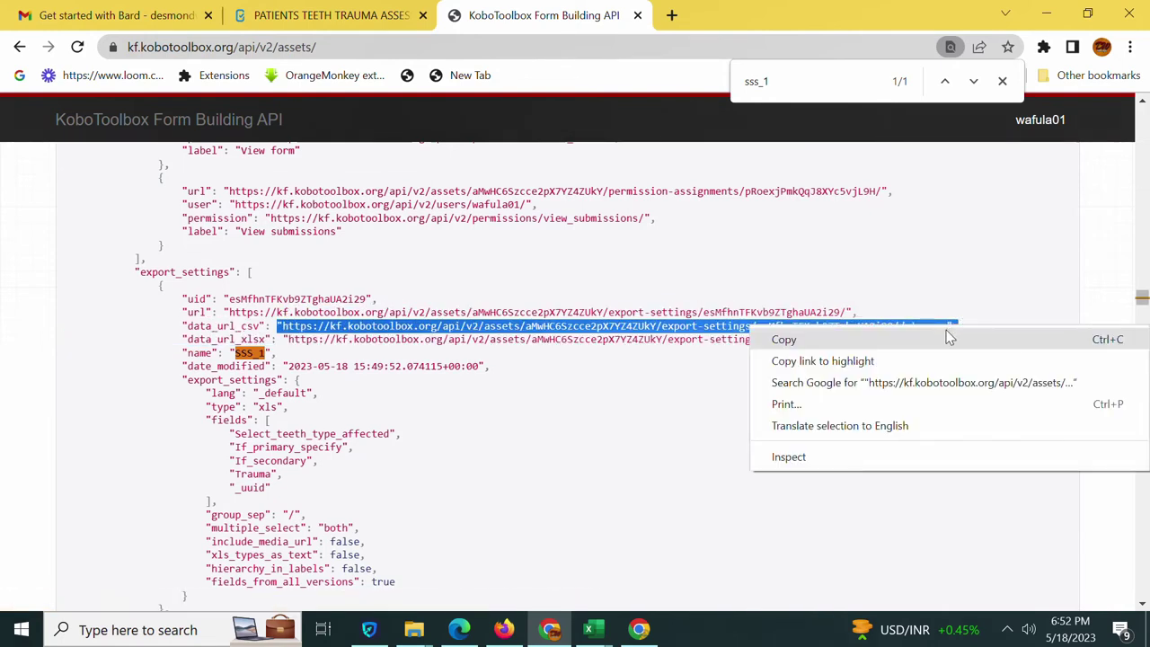
click(806, 345)
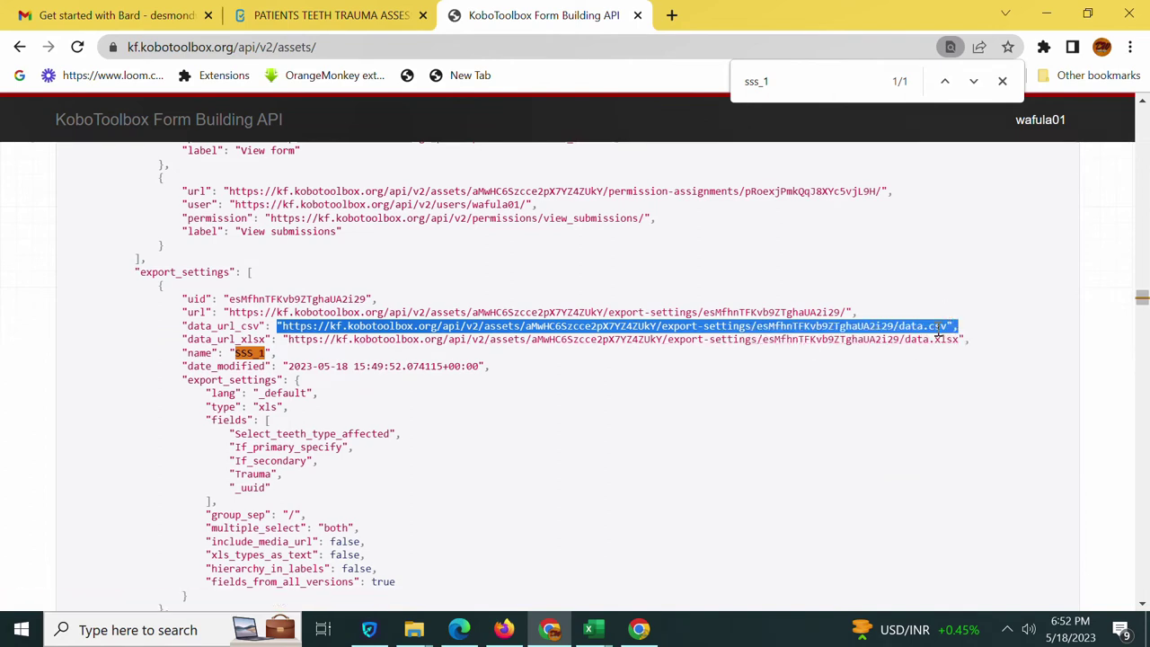
Create a blank Google Sheets spreadsheet in a new browser tab through sheets.new
click(672, 17)
click(539, 49)
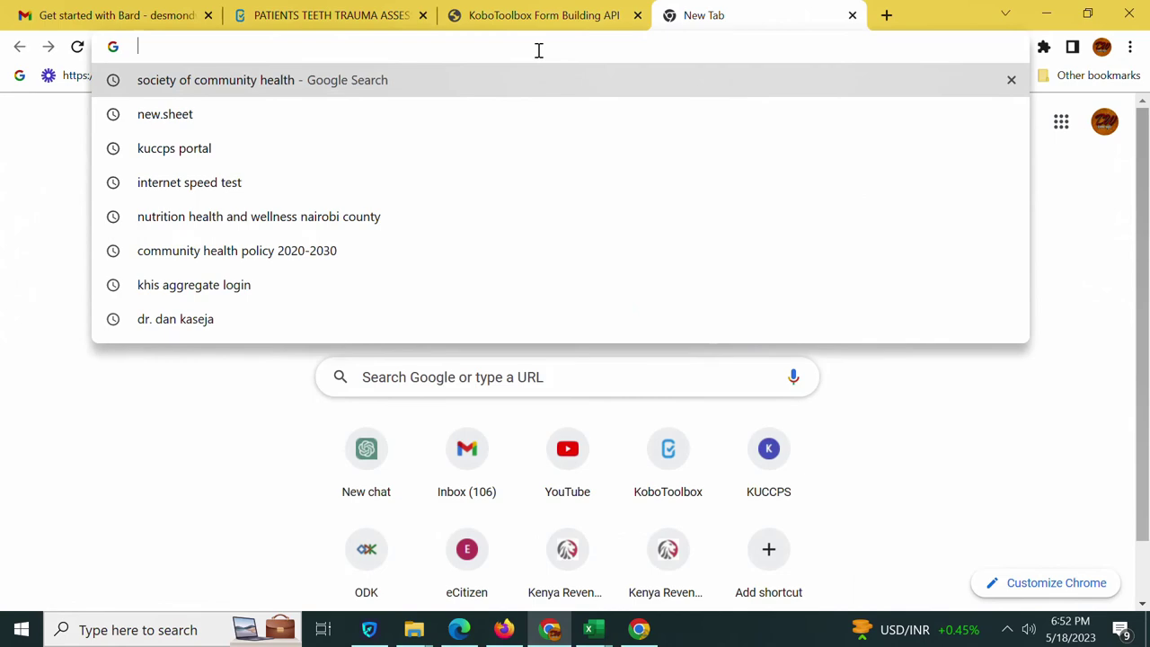
text(sheets.new)
key(Return)
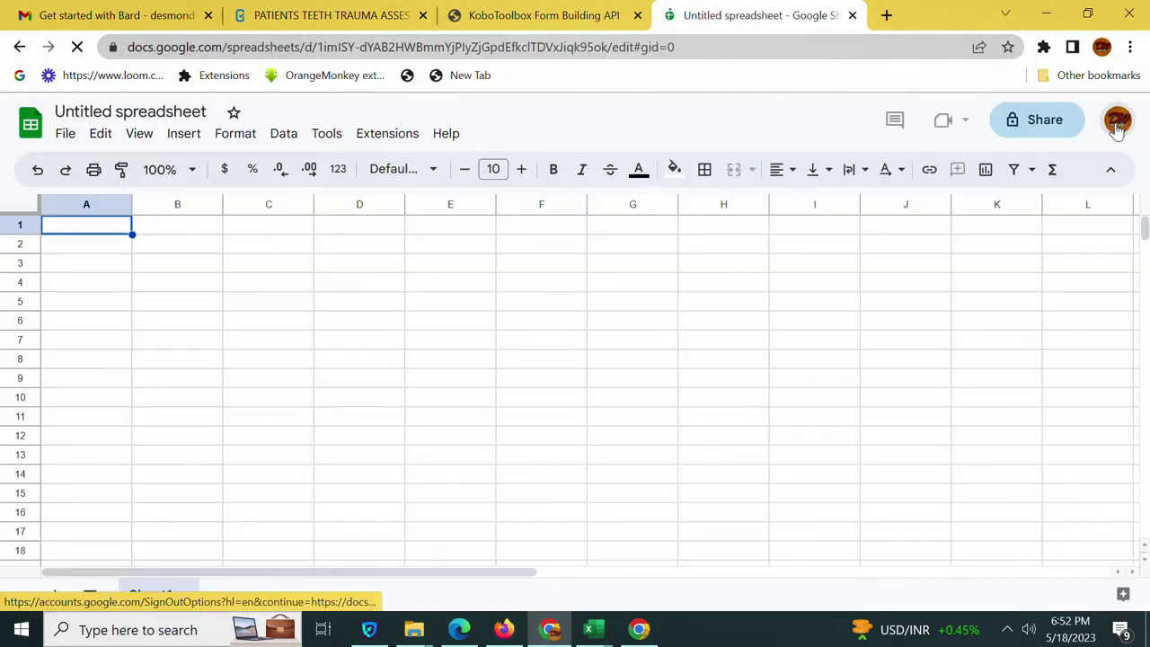
Name the spreadsheet teeth trauma assessment
click(130, 112)
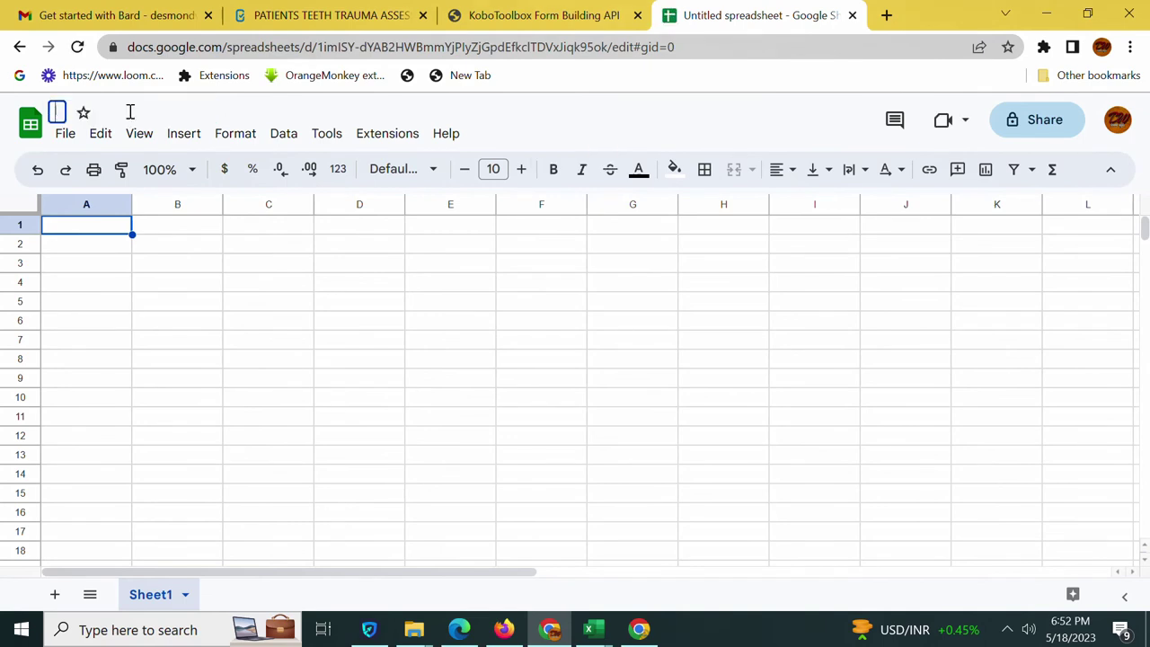
text(a)
key(BackSpace)
text(teeth trauma assess)
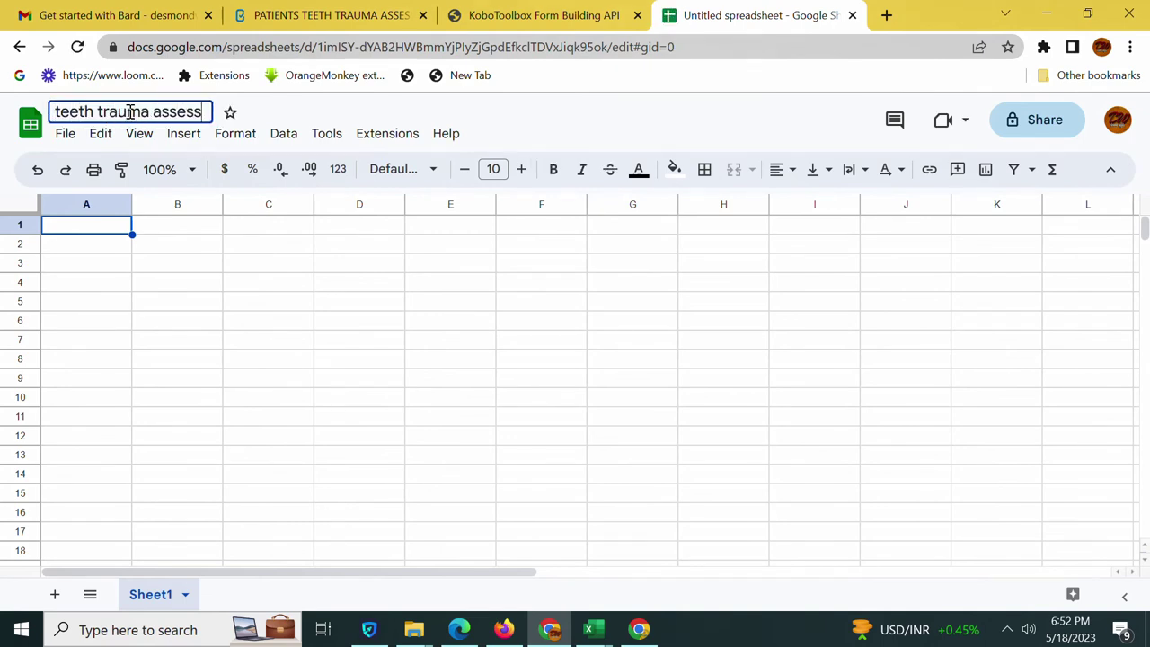
text(ment)
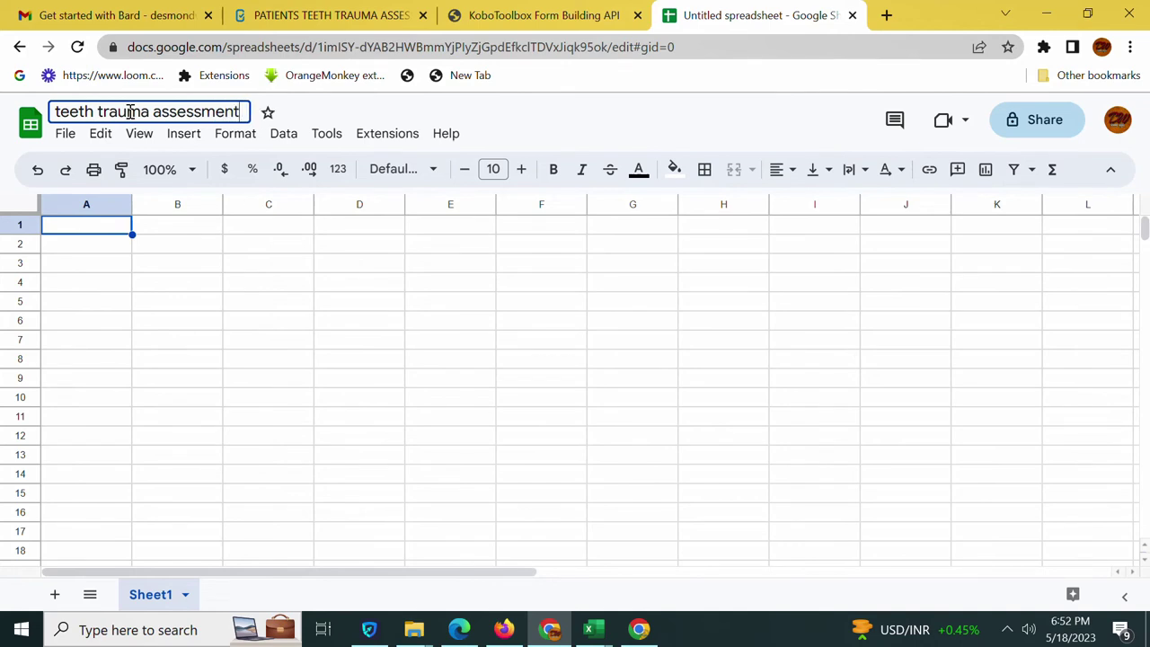
key(Return)
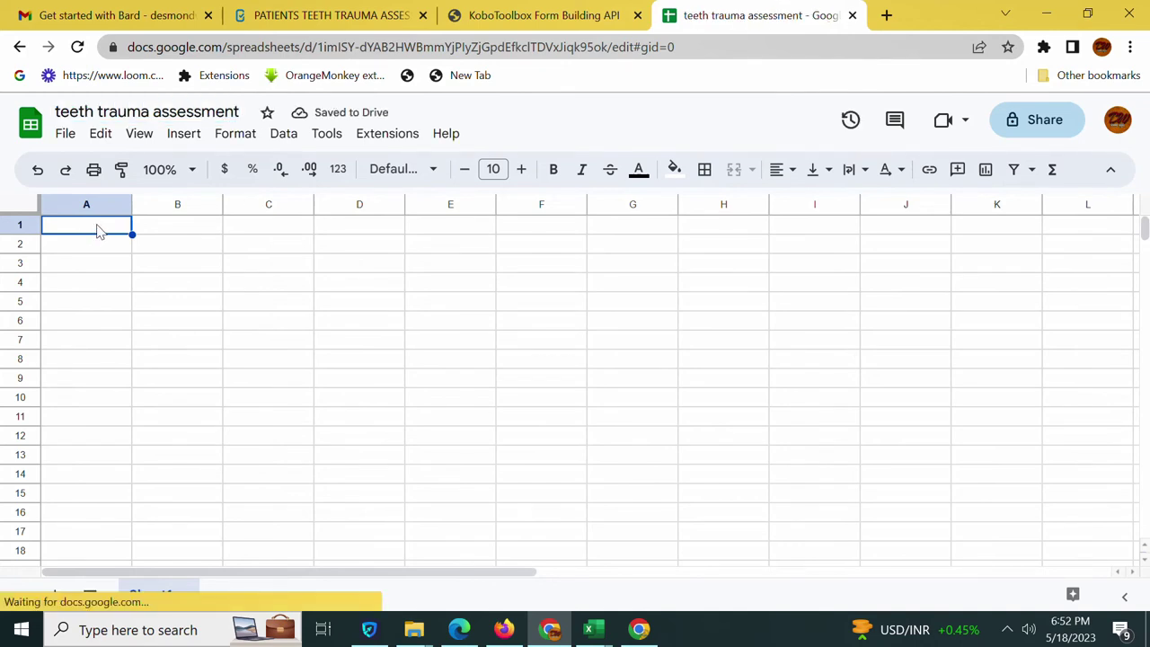
Enter an IMPORTDATA formula in cell A1 with the copied data.csv address and ";" as the delimiter
text(=)
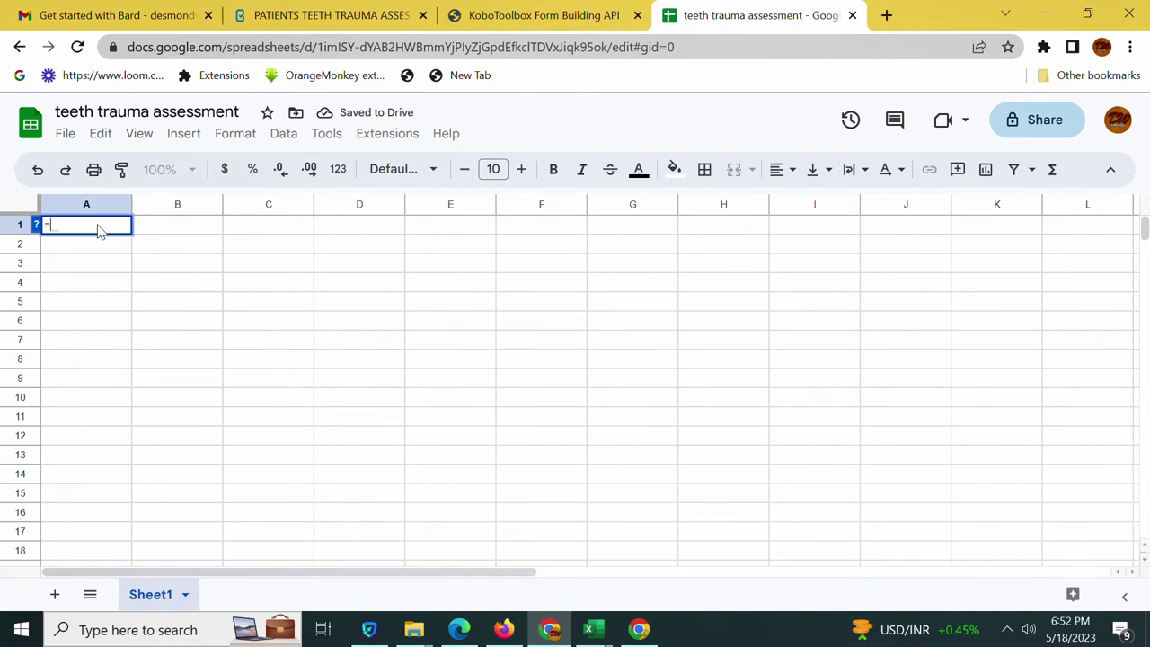
text(impor)
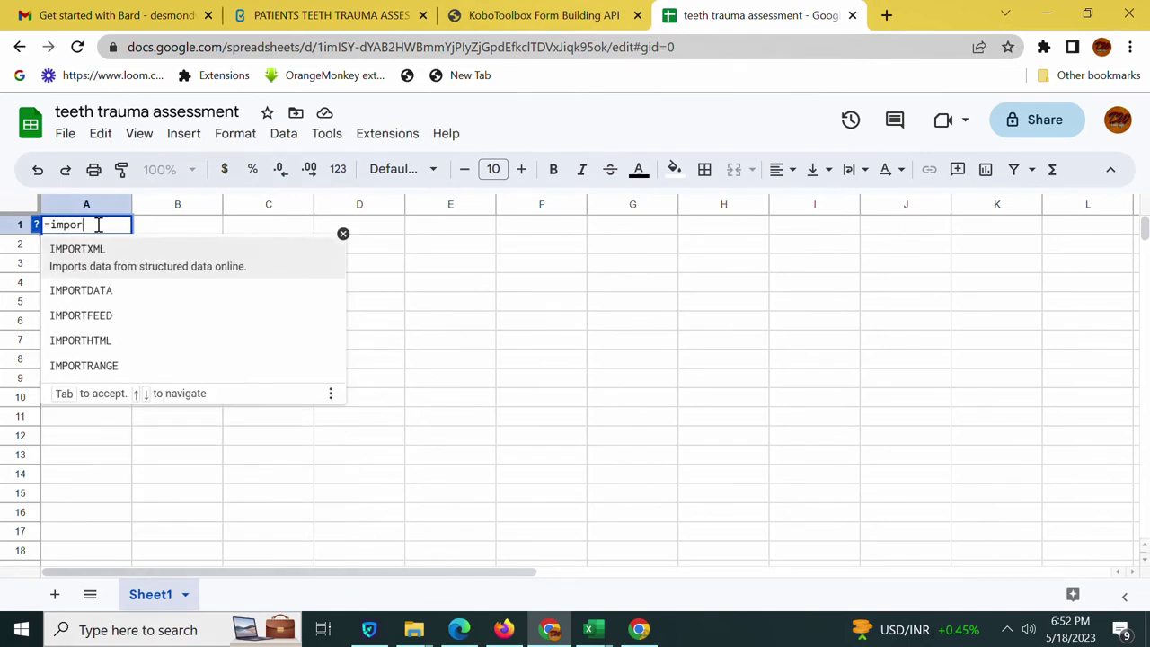
text(tdata)
click(79, 251)
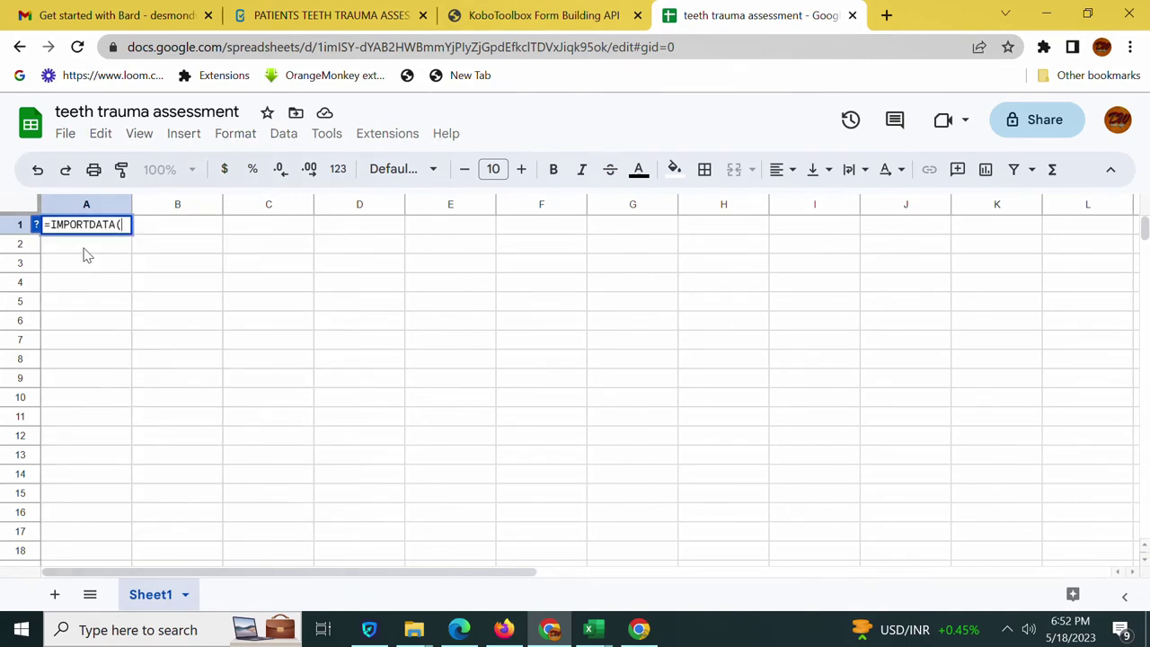
key(ctrl+v)
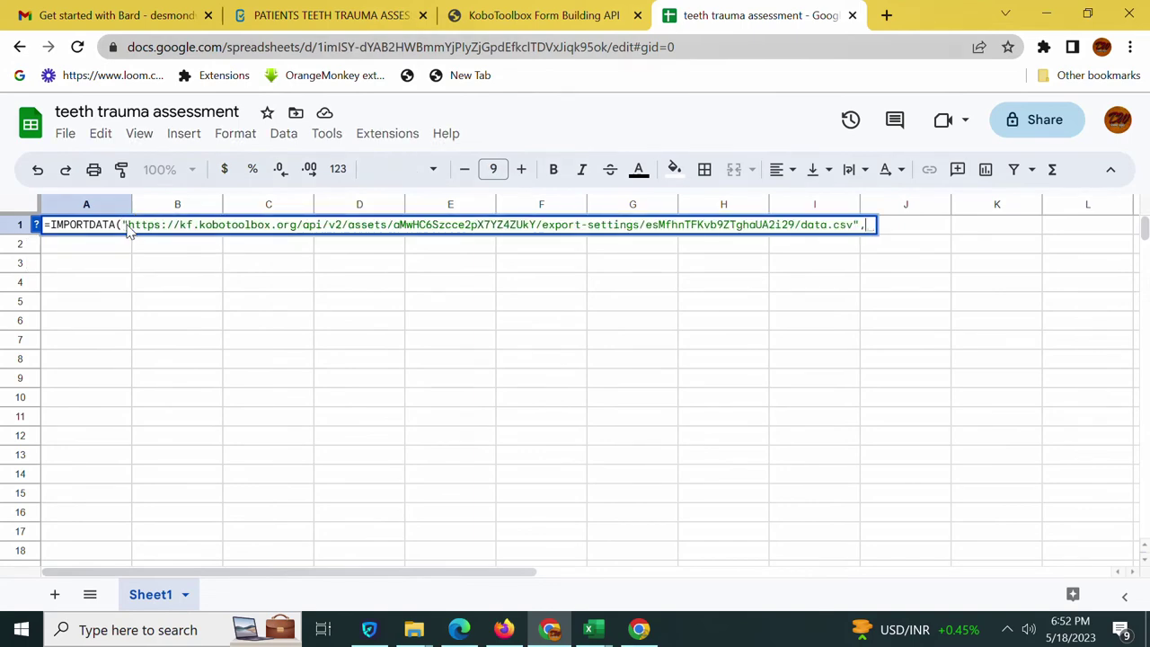
click(460, 9)
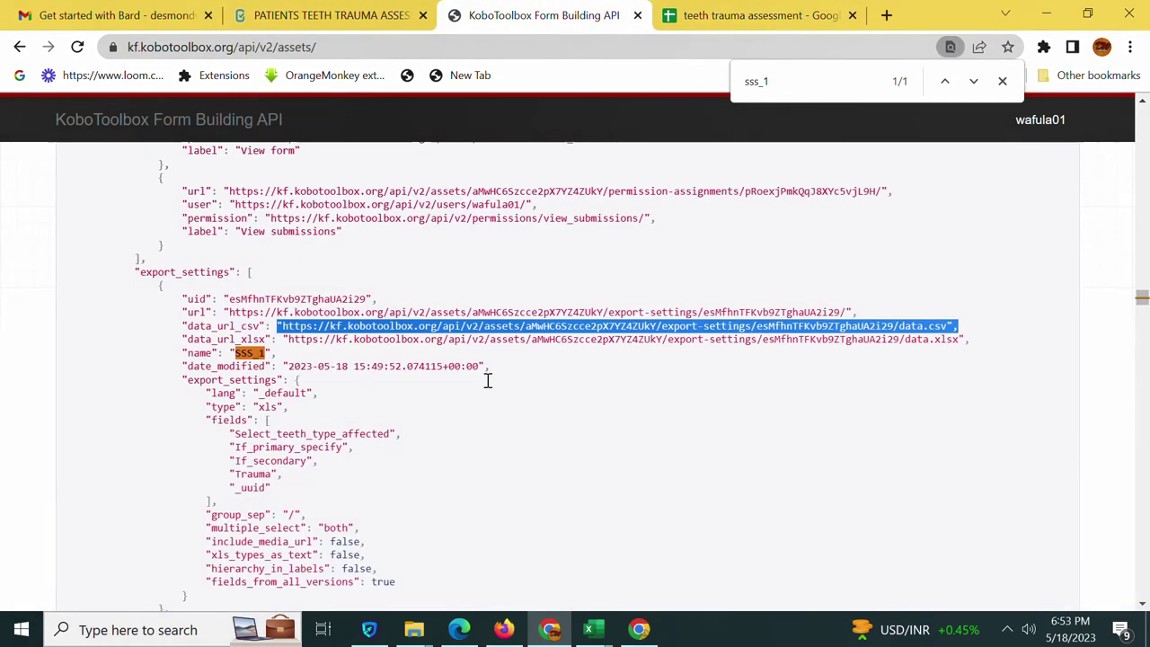
click(825, 9)
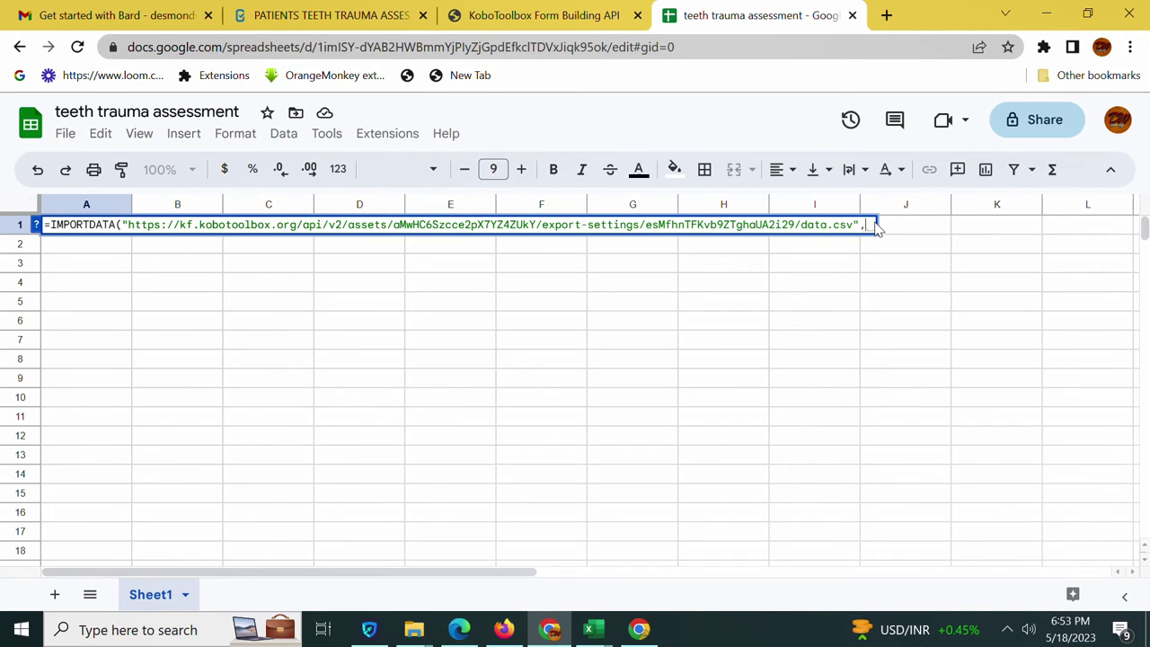
text(";)
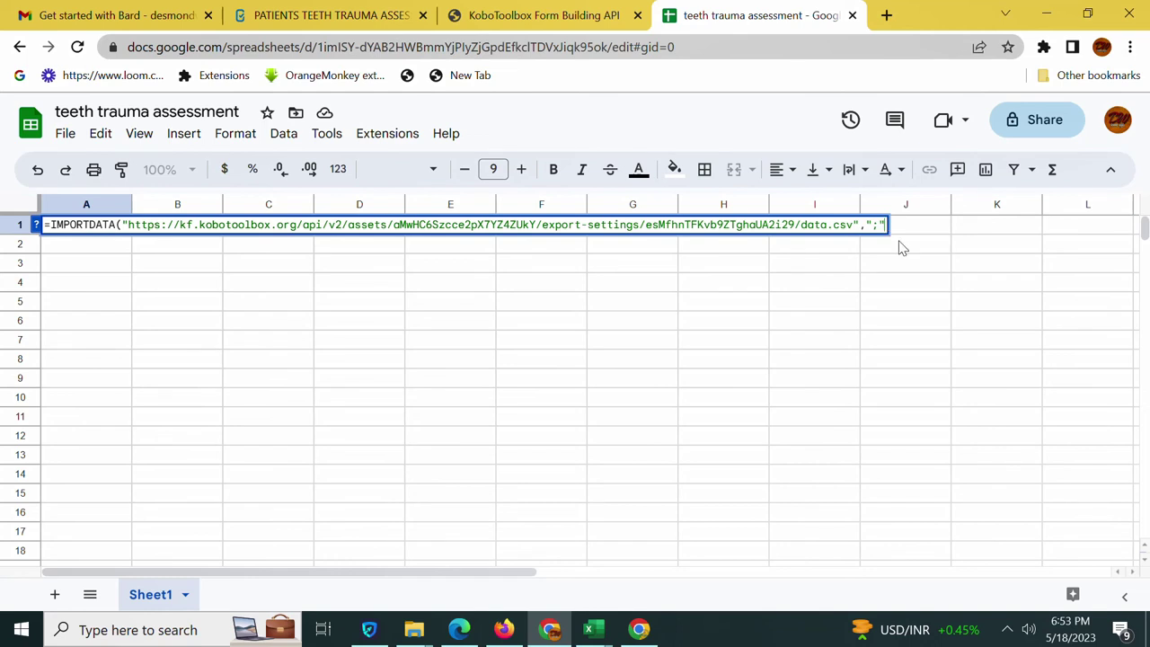
key(Return)
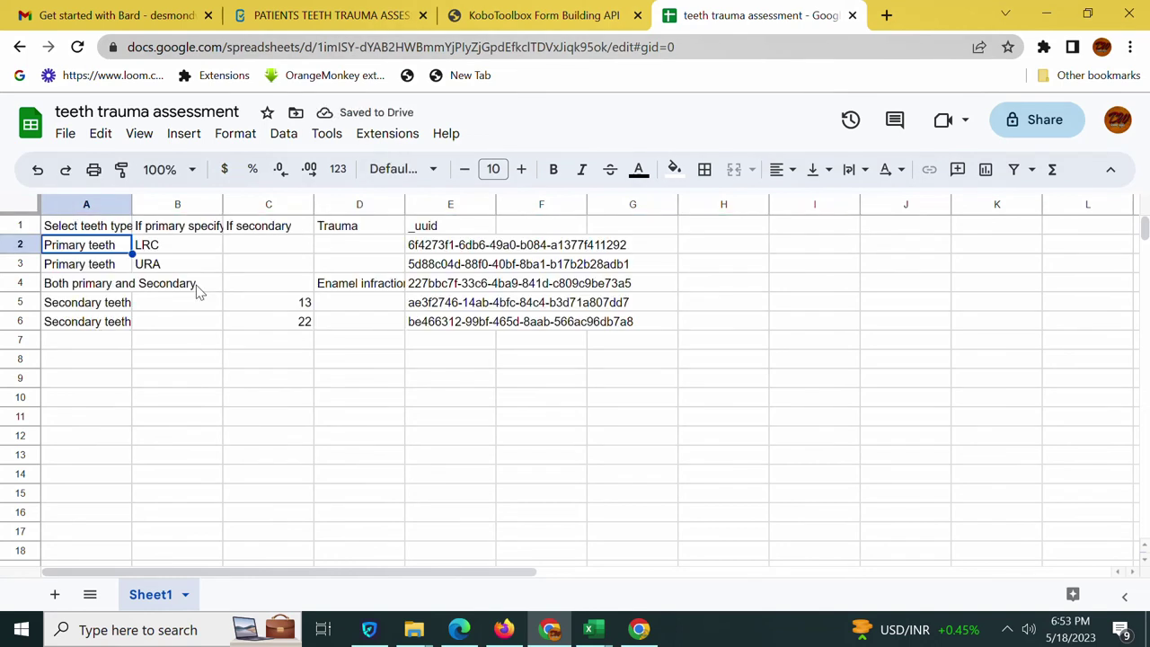
Widen columns A, B and C so the headers fit
drag(132, 204, 241, 204)
drag(333, 203, 352, 204)
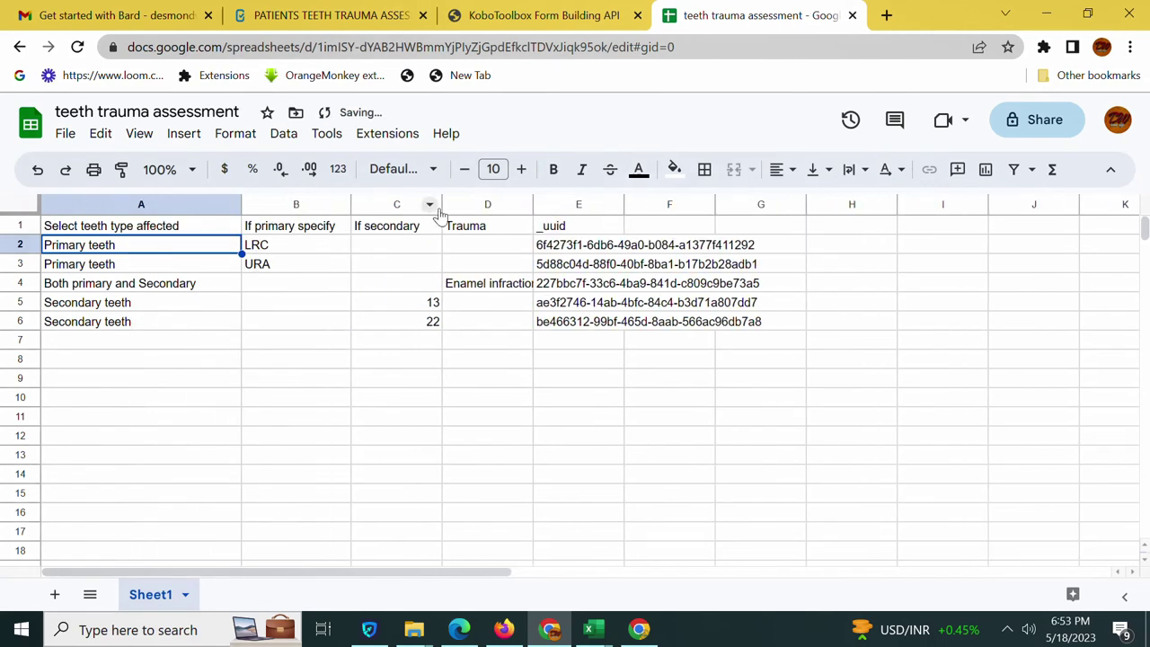
drag(441, 204, 445, 204)
Preview the PATIENTS TEETH TRAUMA ASSESSMENT form in KoboToolbox and compare it with the data imported in the spreadsheet
click(306, 14)
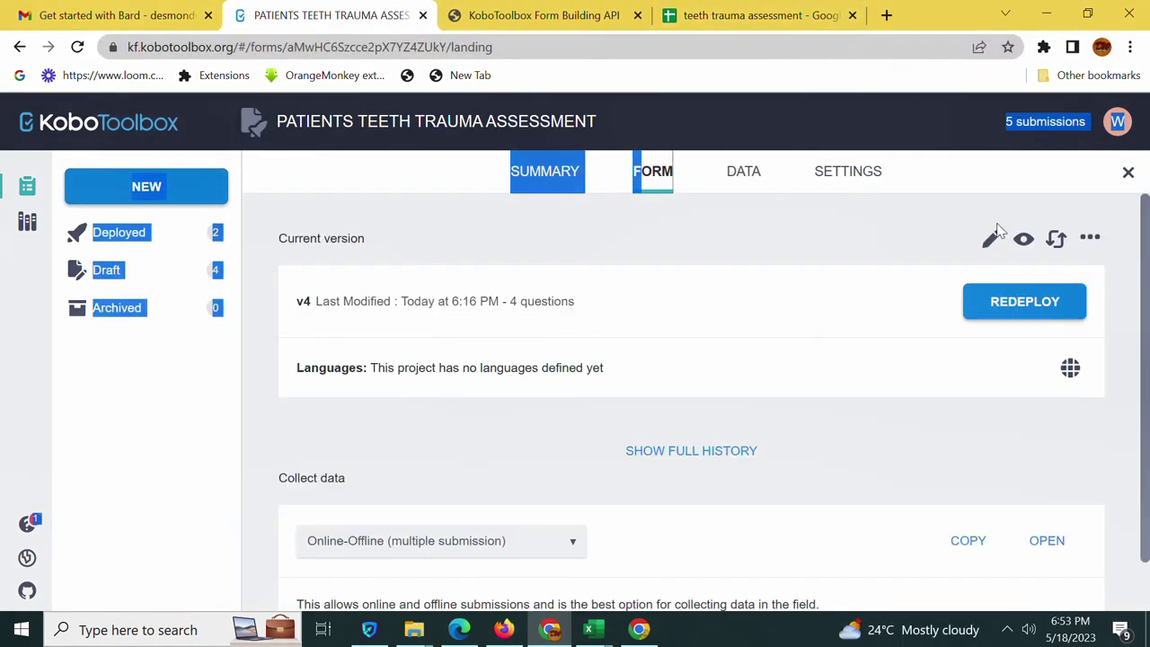
click(1023, 238)
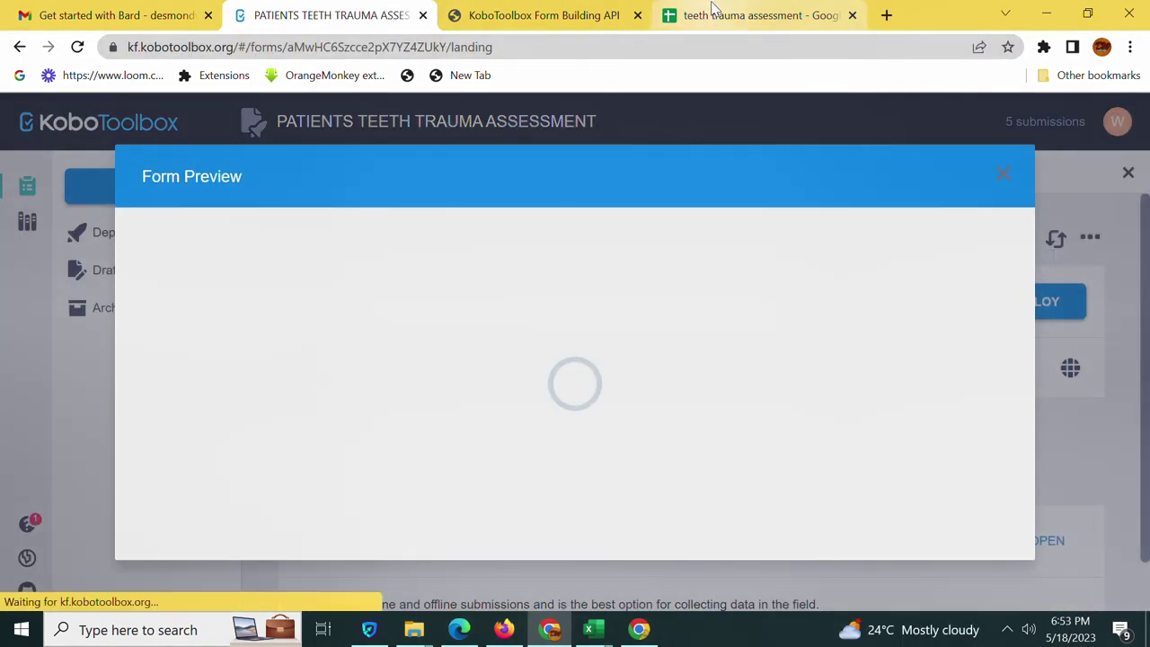
click(714, 11)
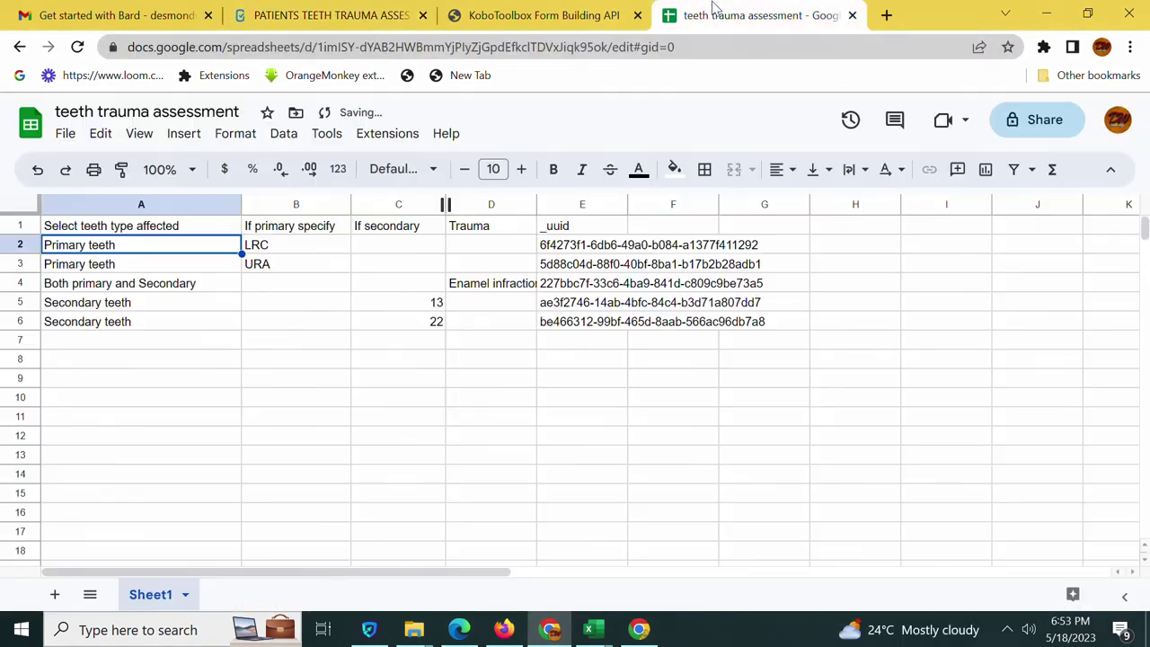
click(338, 18)
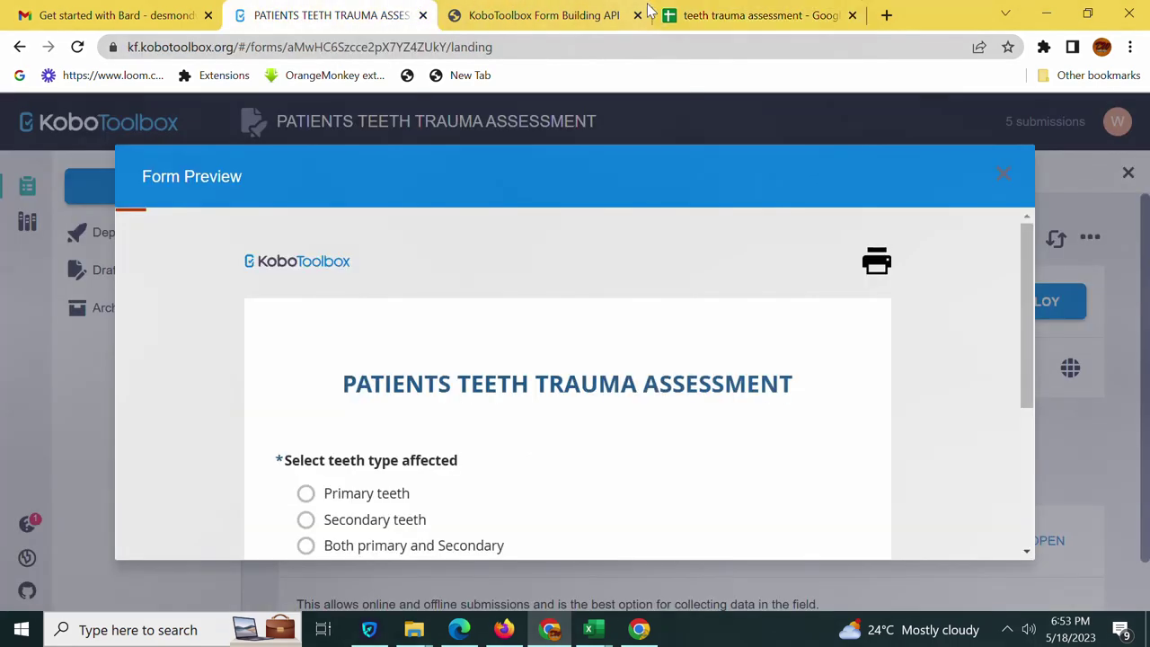
click(737, 14)
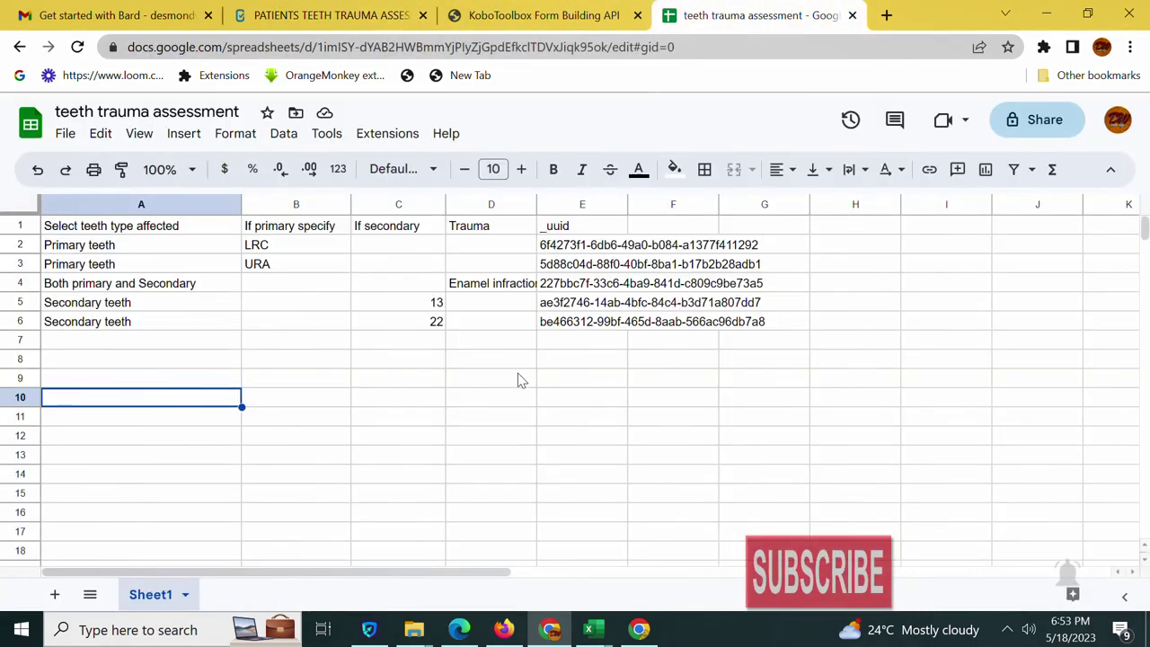
click(517, 372)
click(542, 15)
click(332, 15)
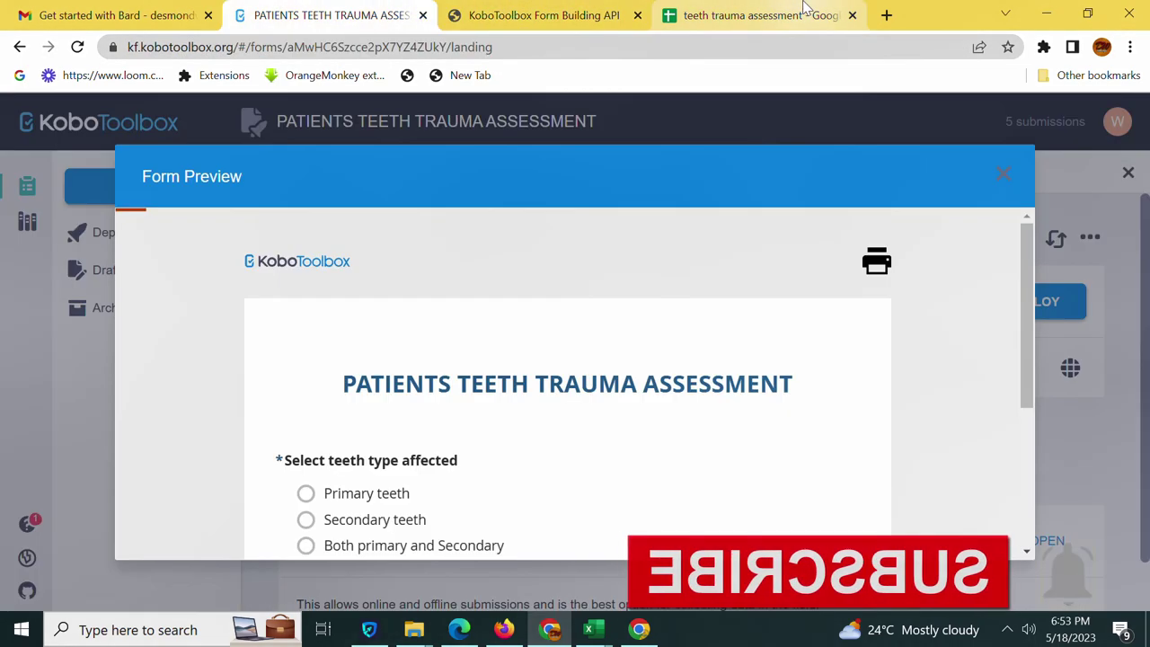
click(750, 15)
click(392, 13)
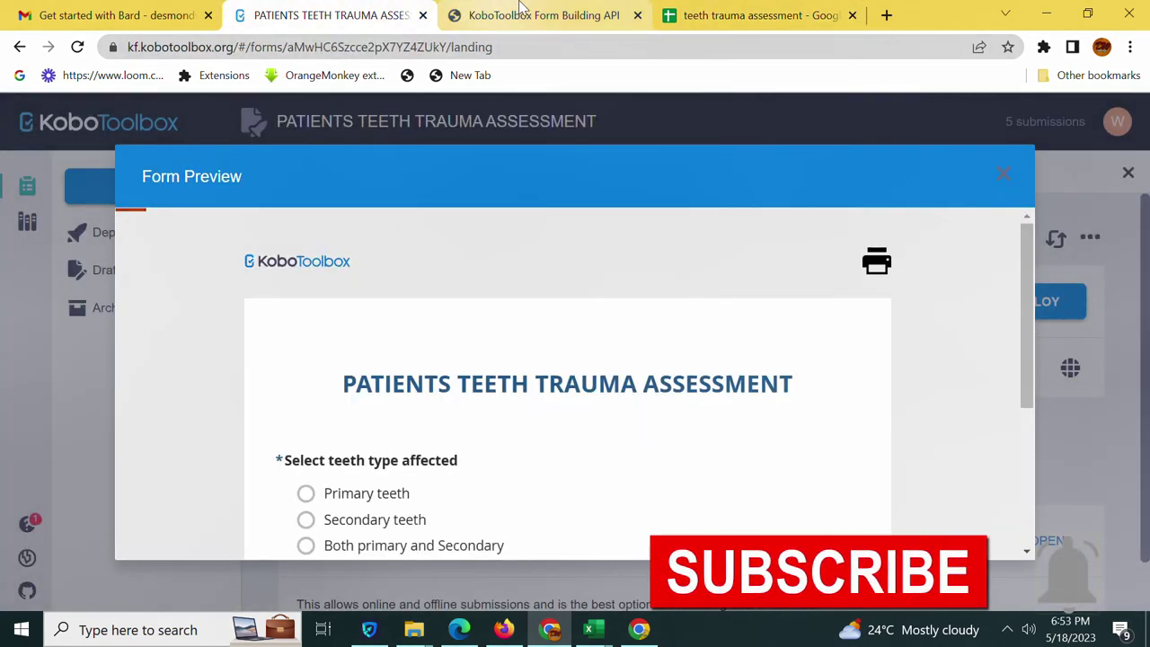